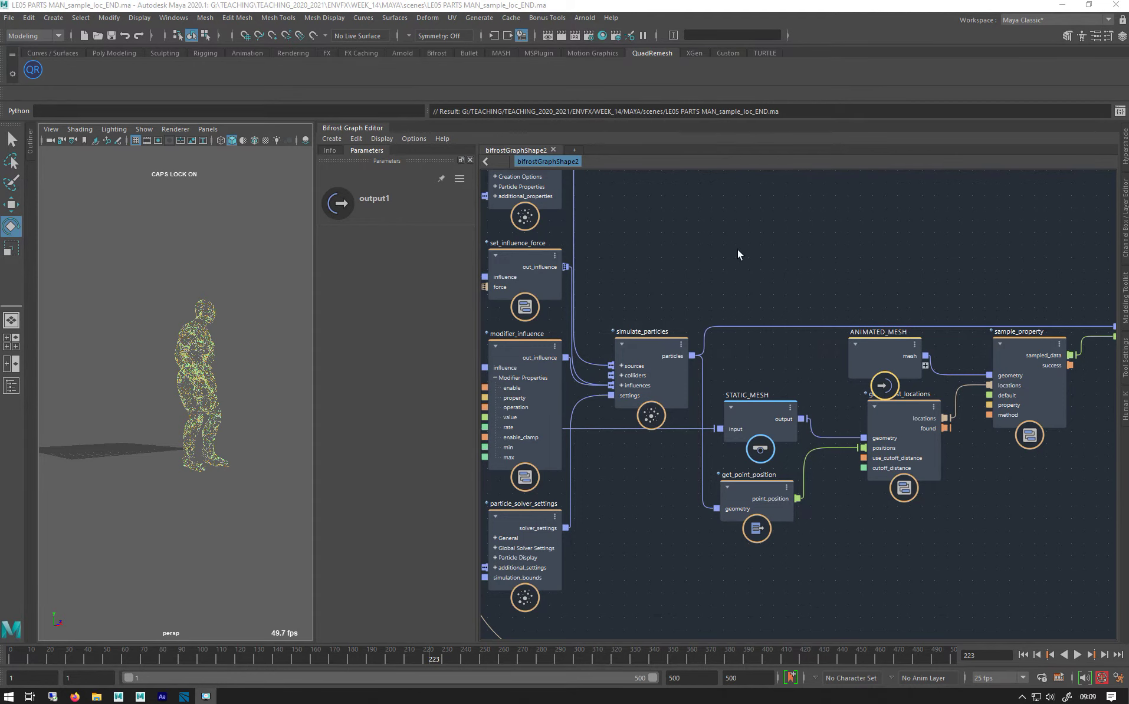
# Connect the particles output of simulate_particles directly to output1 and move the mesh sampling nodes below that connection
pyautogui.keyDown('alt'); pyautogui.moveTo(693, 228); pyautogui.dragTo(613, 262, button='middle'); pyautogui.keyUp('alt')
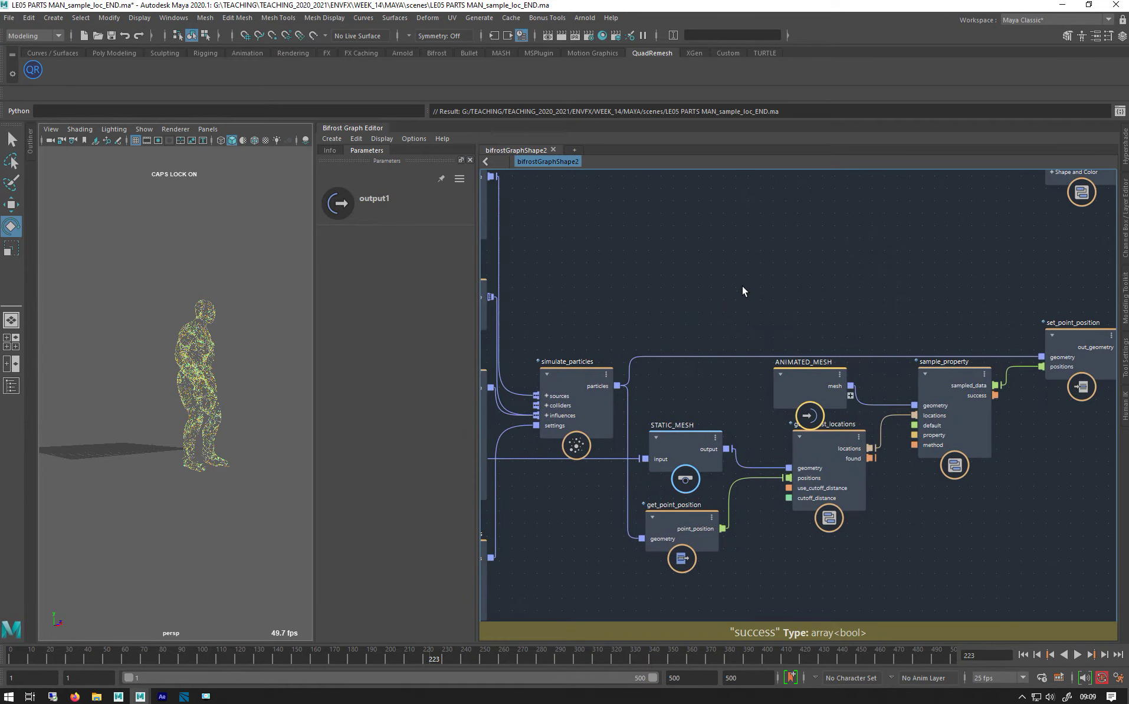
pyautogui.moveTo(1066, 352); pyautogui.dragTo(1059, 407)
pyautogui.keyDown('alt'); pyautogui.moveTo(657, 354); pyautogui.dragTo(526, 440, button='middle'); pyautogui.keyUp('alt')
pyautogui.moveTo(542, 425); pyautogui.dragTo(1090, 387)
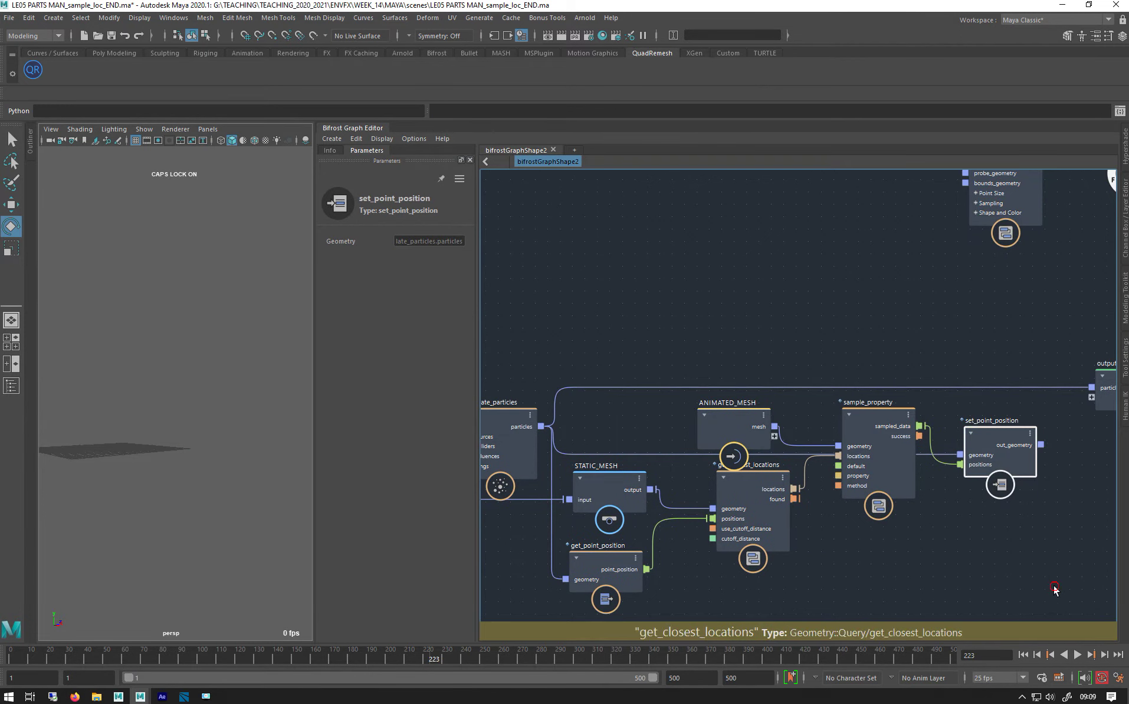
pyautogui.moveTo(1055, 586); pyautogui.dragTo(630, 432)
pyautogui.moveTo(724, 437); pyautogui.dragTo(756, 530)
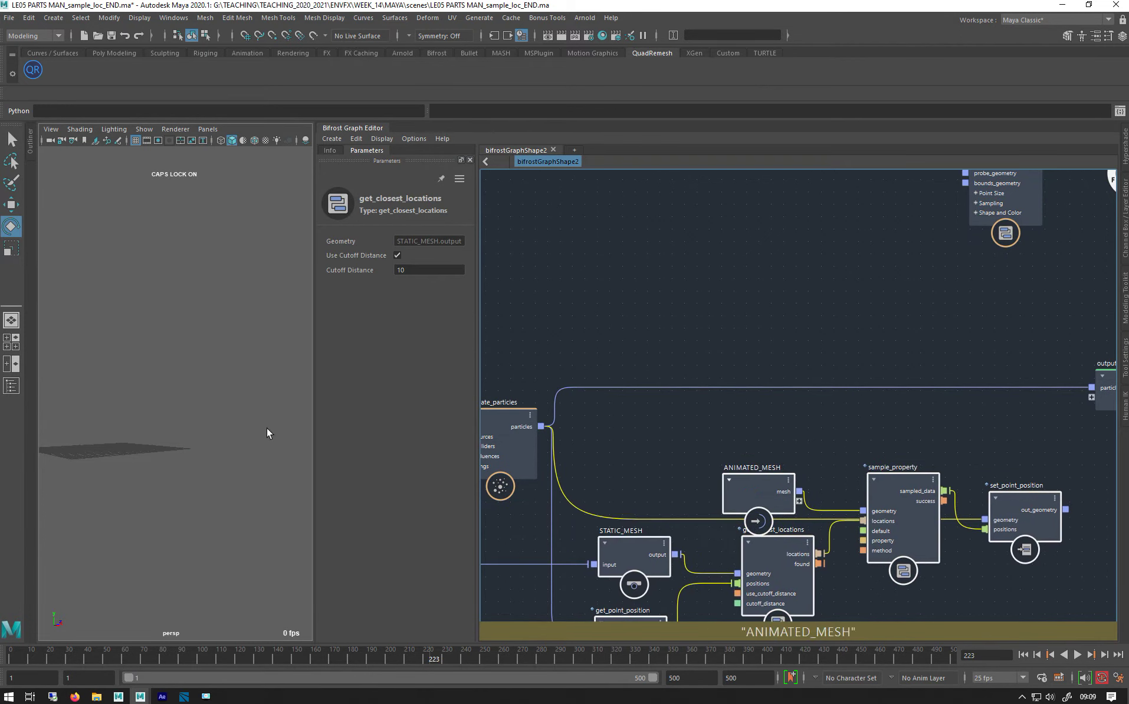
# Play the particle simulation from frame 1 to check the flow over the character, and return to the start
pyautogui.keyDown('alt'); pyautogui.moveTo(124, 338); pyautogui.dragTo(259, 472); pyautogui.keyUp('alt')
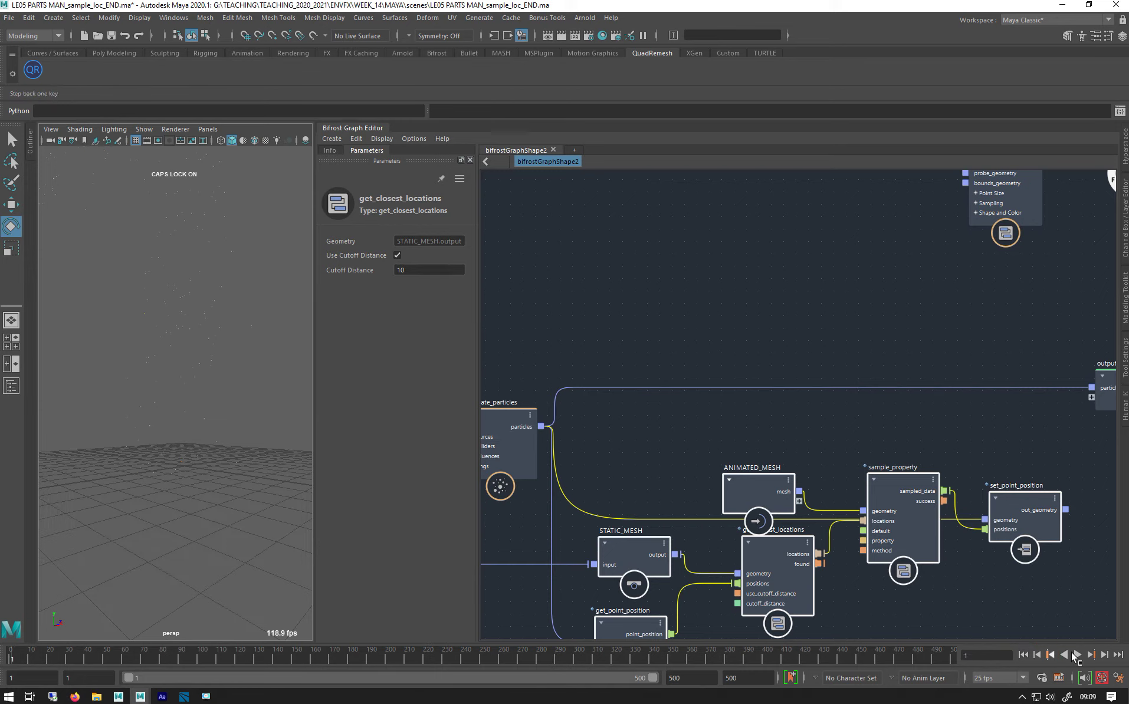
pyautogui.click(1077, 655)
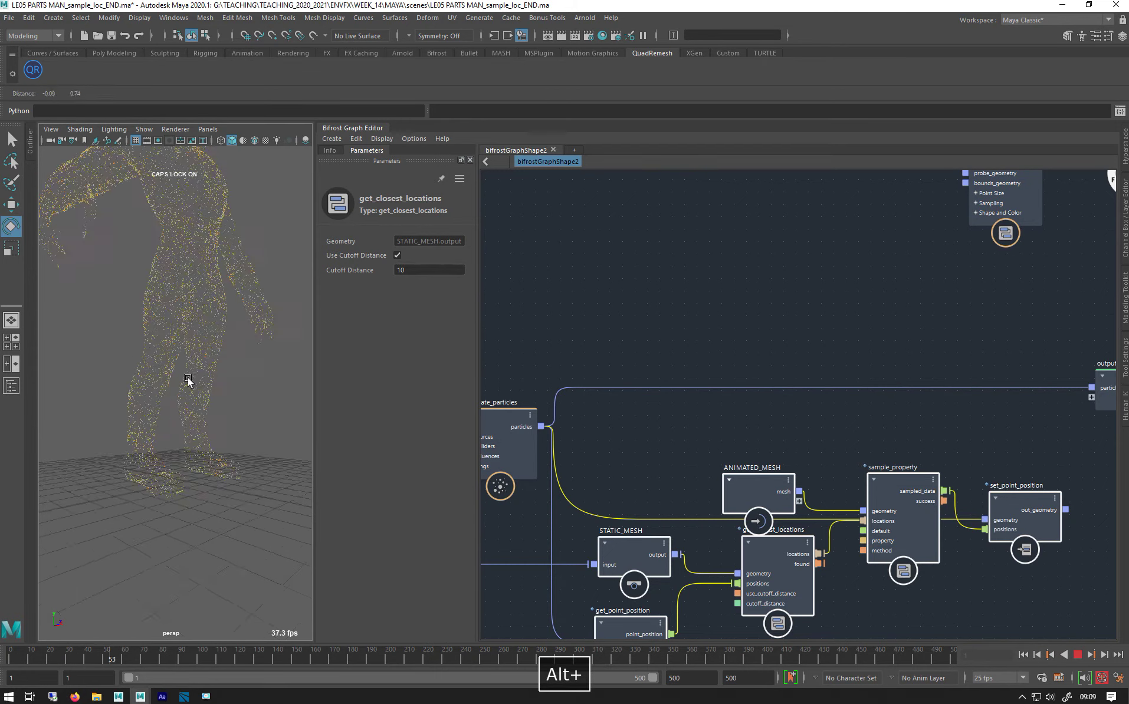
pyautogui.keyDown('alt'); pyautogui.moveTo(174, 510); pyautogui.dragTo(190, 457); pyautogui.keyUp('alt')
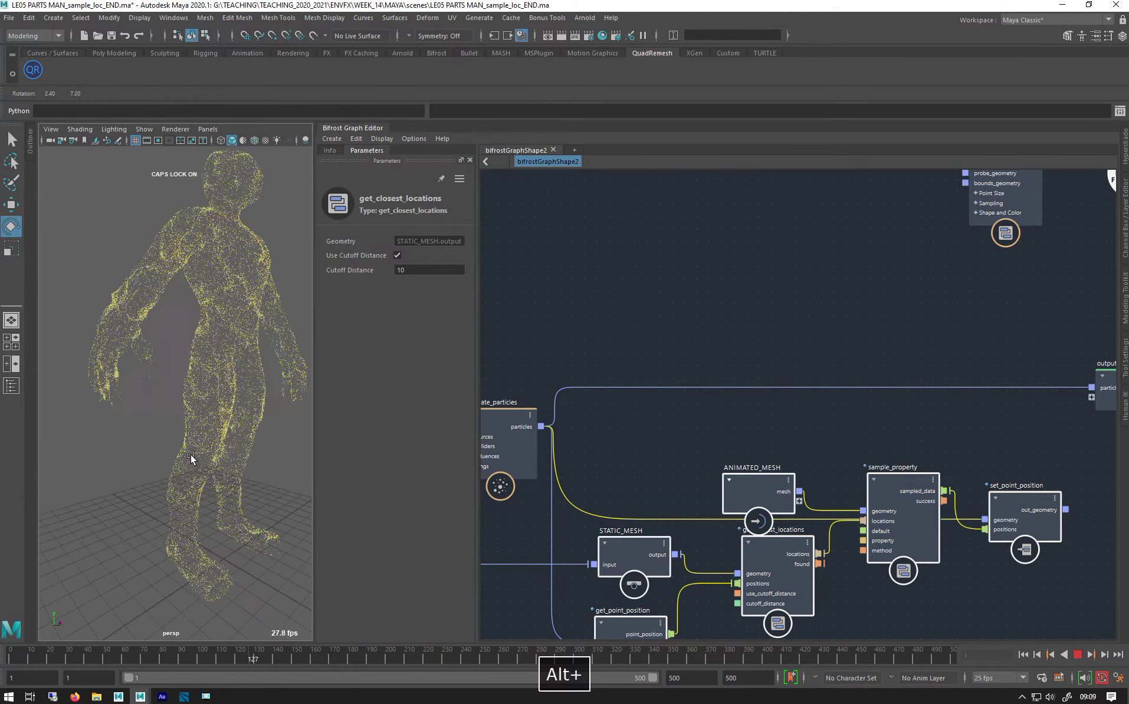
pyautogui.click(1077, 655)
pyautogui.click(1023, 655)
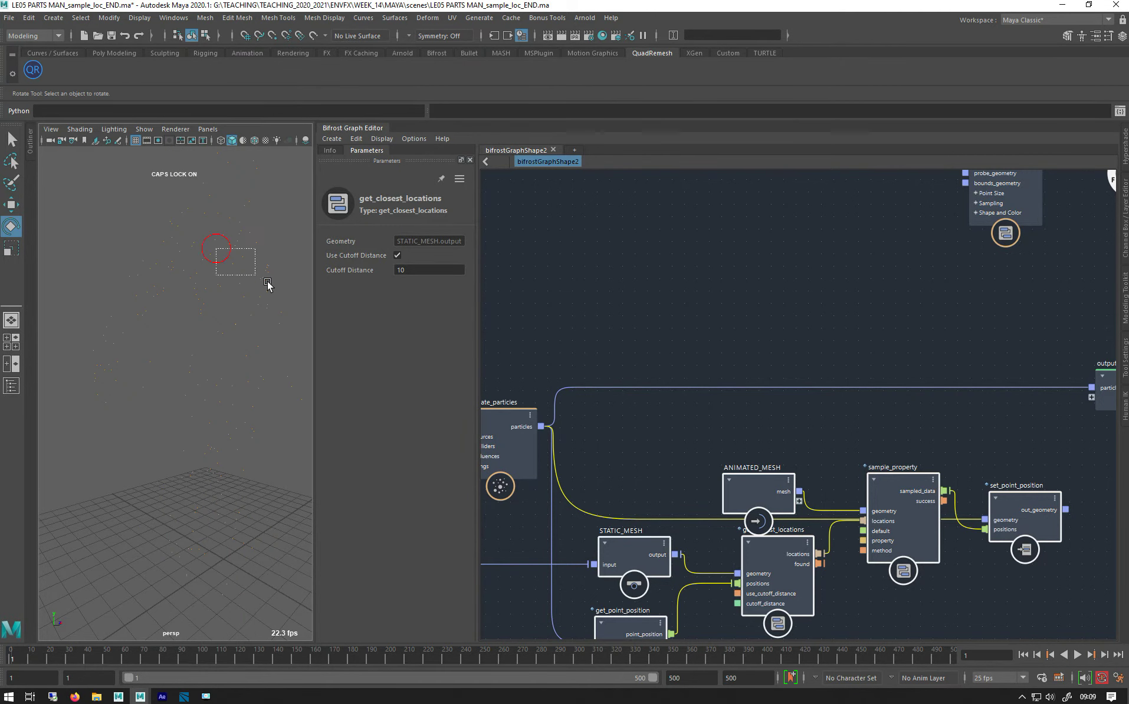
pyautogui.moveTo(267, 284); pyautogui.dragTo(269, 286)
pyautogui.press('Tab')
pyautogui.press('r')
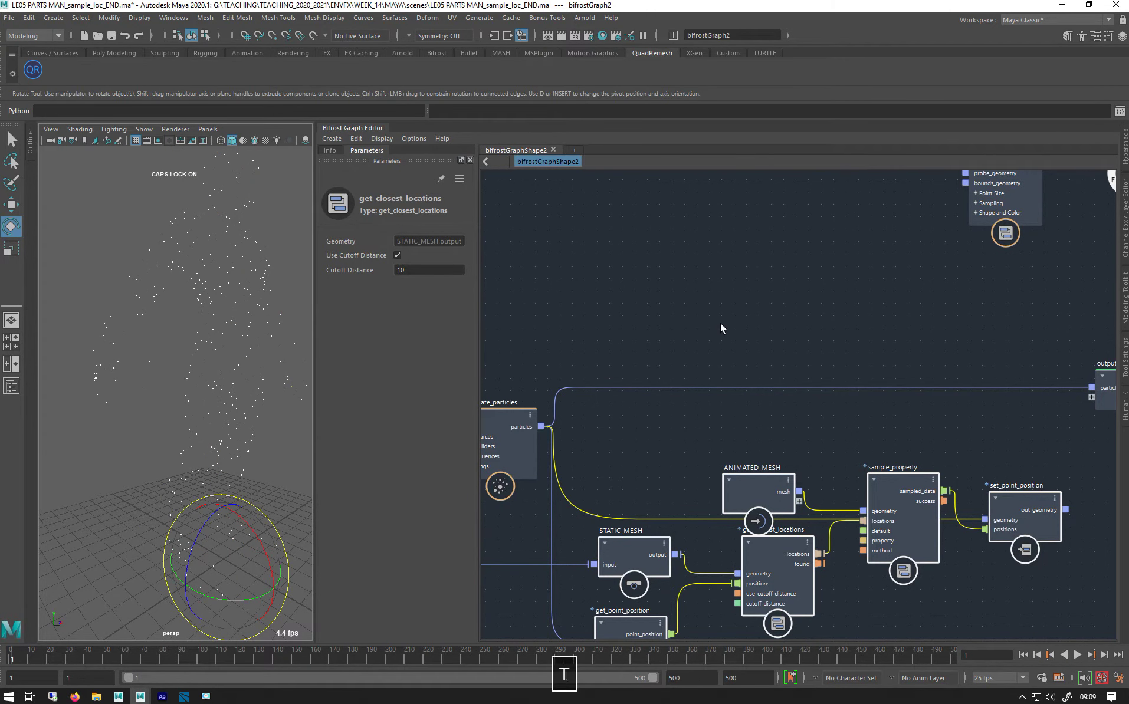
pyautogui.press('a')
pyautogui.press('l')
pyautogui.press('s')
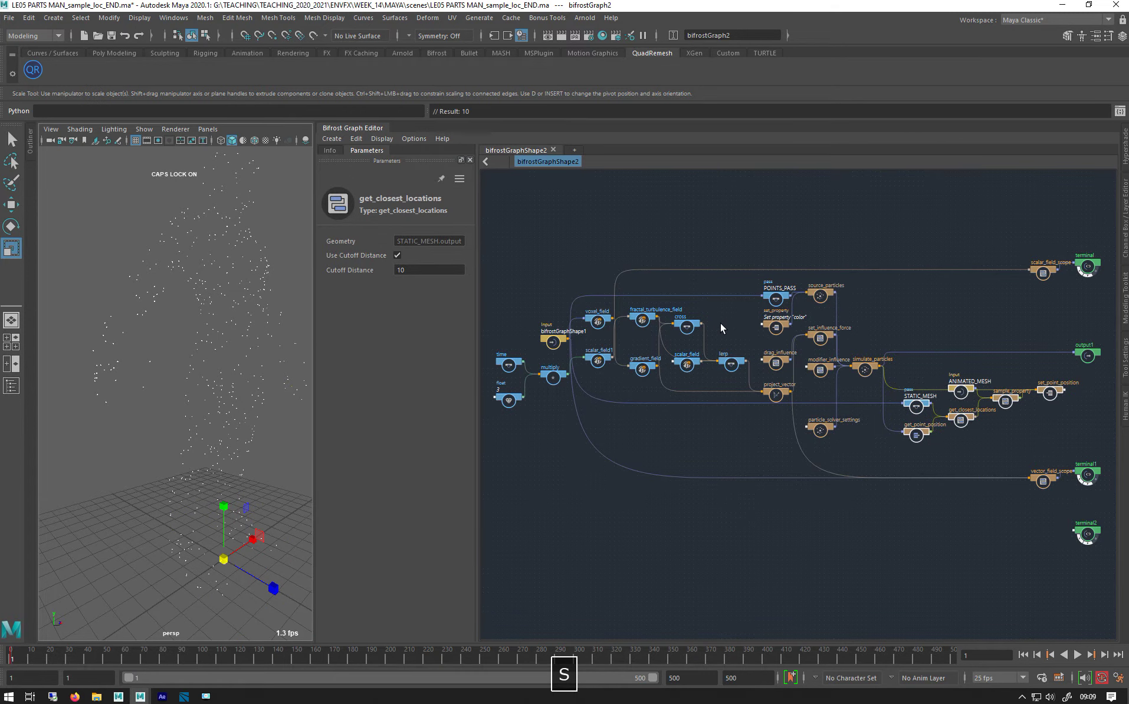
# Add a create_particle_trails node to the graph and place it above simulate_particles
pyautogui.click(639, 263)
pyautogui.scroll(5, 639, 263)
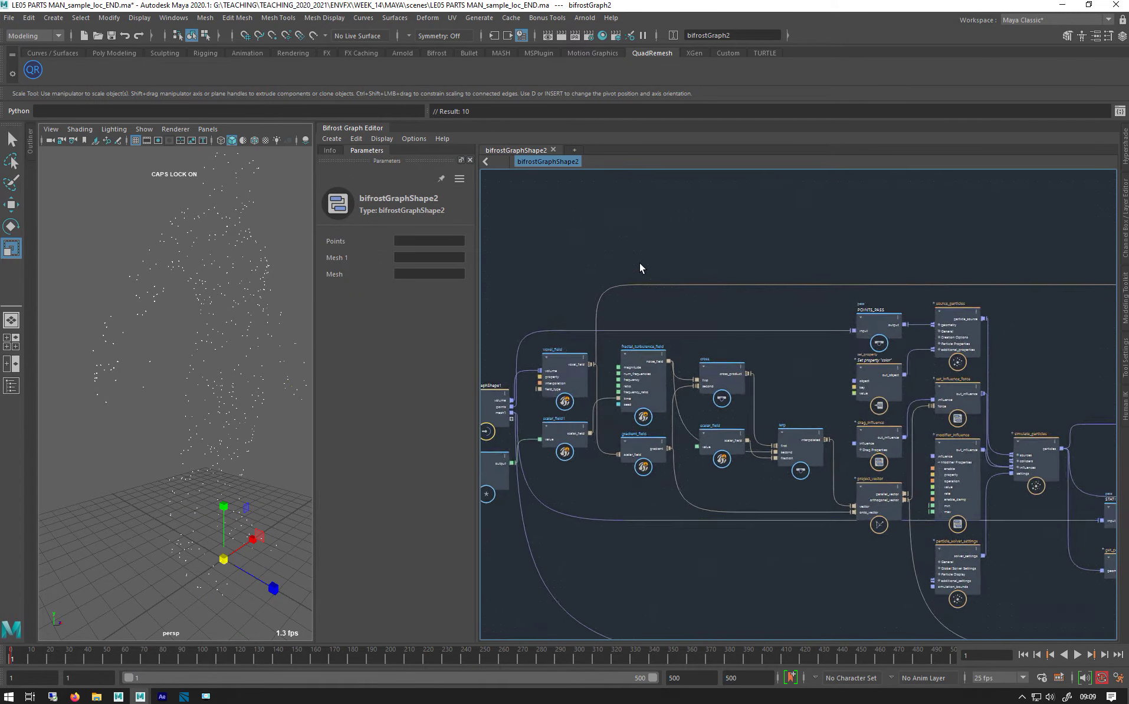
pyautogui.press('Tab')
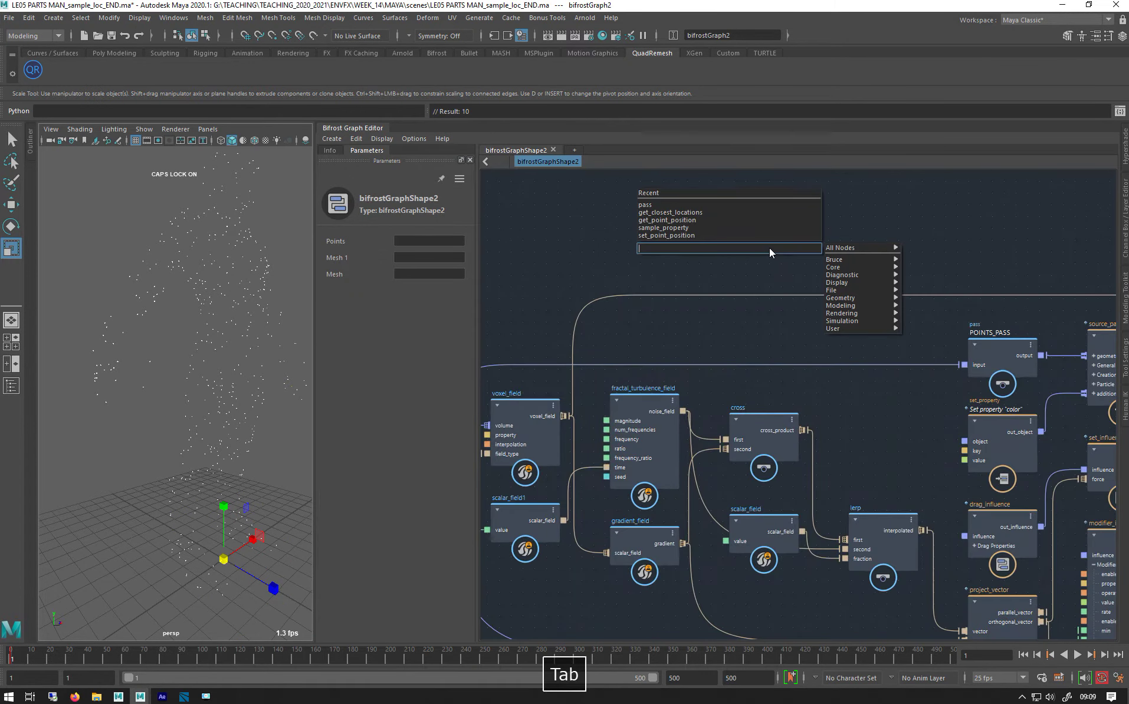
pyautogui.write('TRAIL')
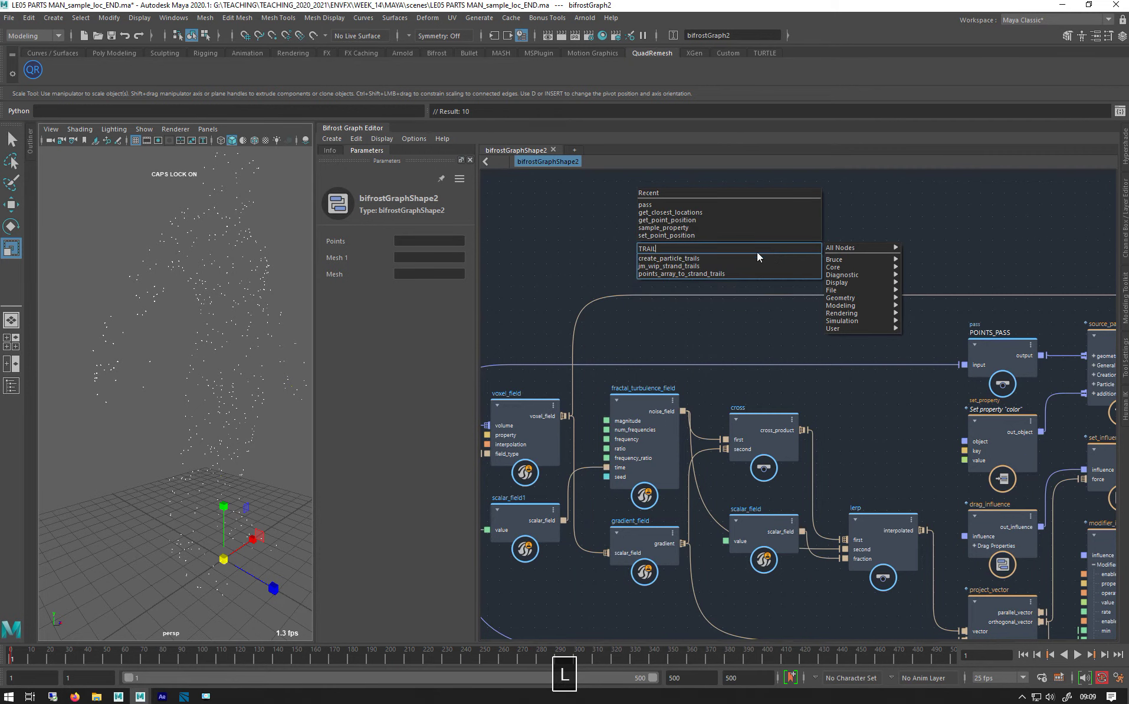
pyautogui.click(664, 260)
pyautogui.keyDown('alt'); pyautogui.moveTo(674, 249); pyautogui.dragTo(471, 140, button='middle'); pyautogui.keyUp('alt')
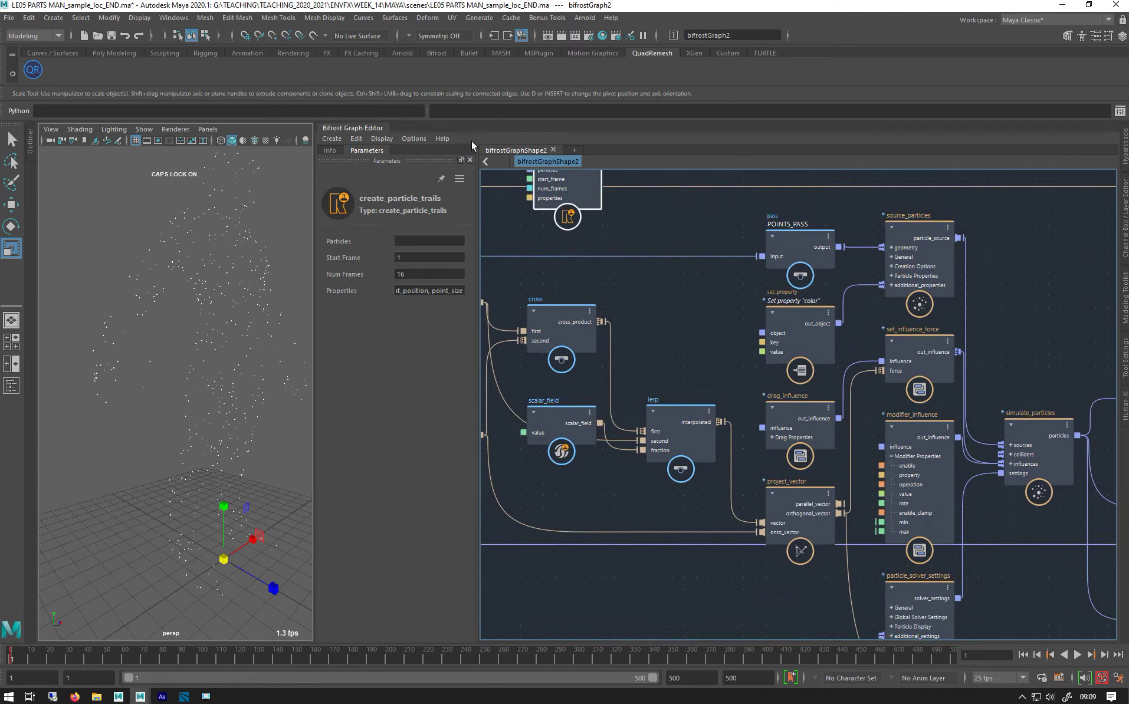
pyautogui.moveTo(553, 194); pyautogui.dragTo(1052, 348)
pyautogui.keyDown('alt'); pyautogui.moveTo(691, 291); pyautogui.dragTo(300, 245, button='middle'); pyautogui.keyUp('alt')
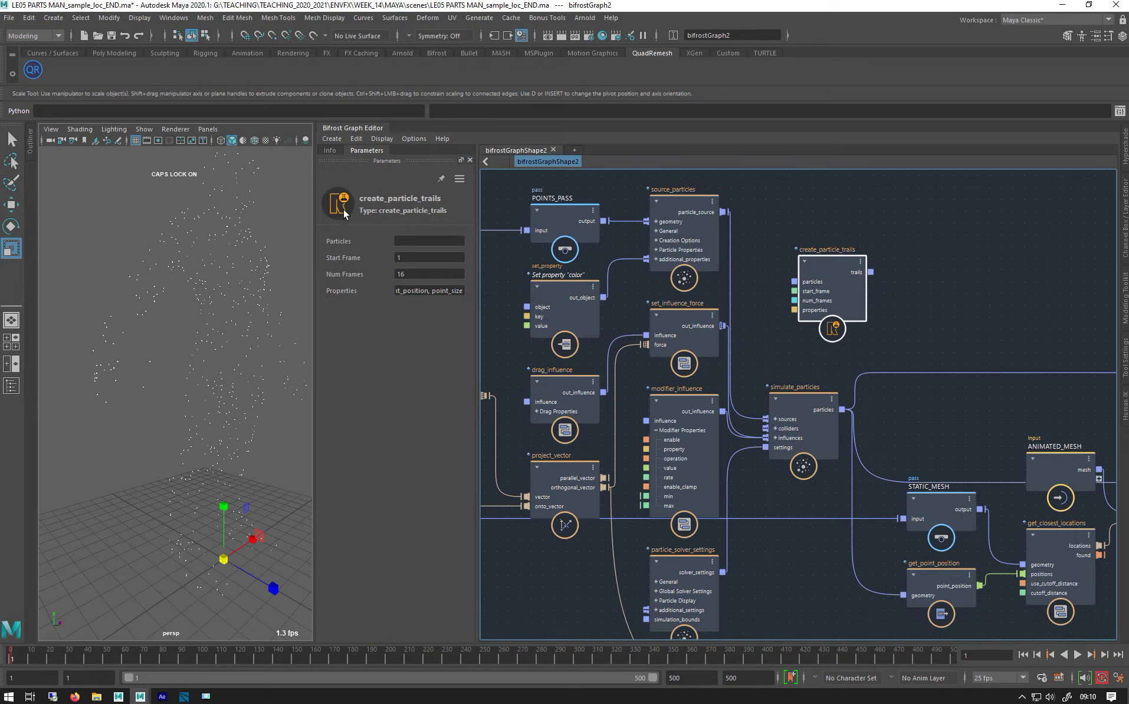
pyautogui.moveTo(821, 315); pyautogui.dragTo(828, 293)
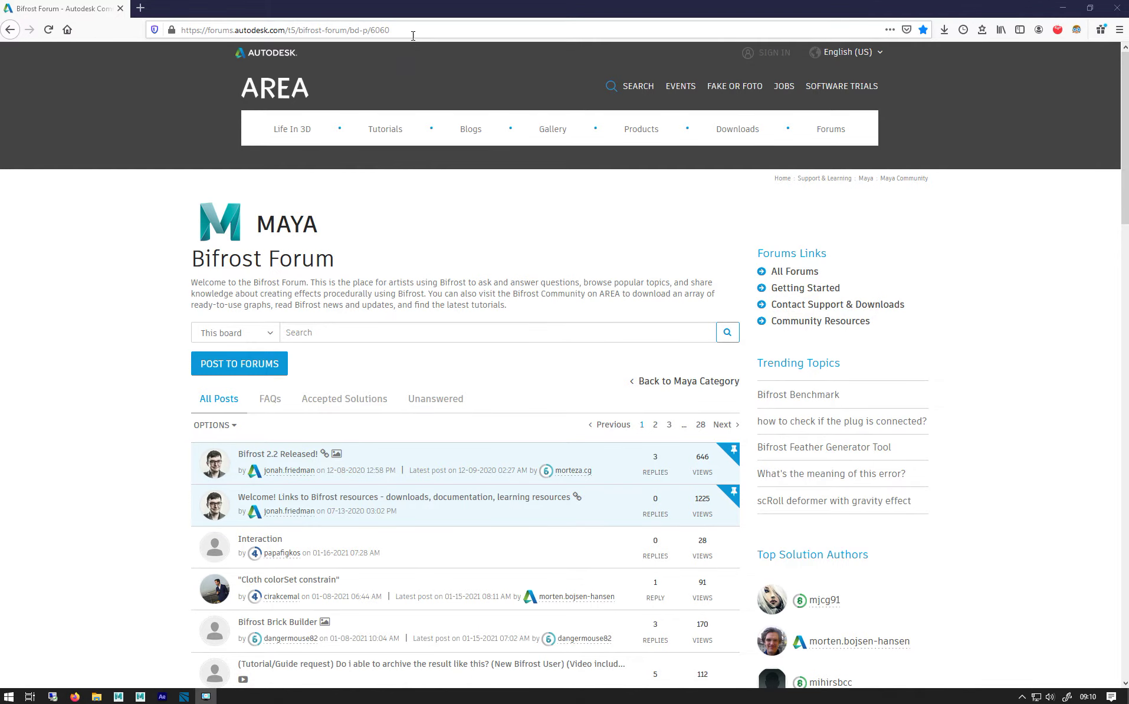
# In the Bifrost forum, open the welcome post with resource links and examine the Area downloads page for Bifrost compounds such as the Rebel Pack
pyautogui.click(252, 30)
pyautogui.click(201, 535)
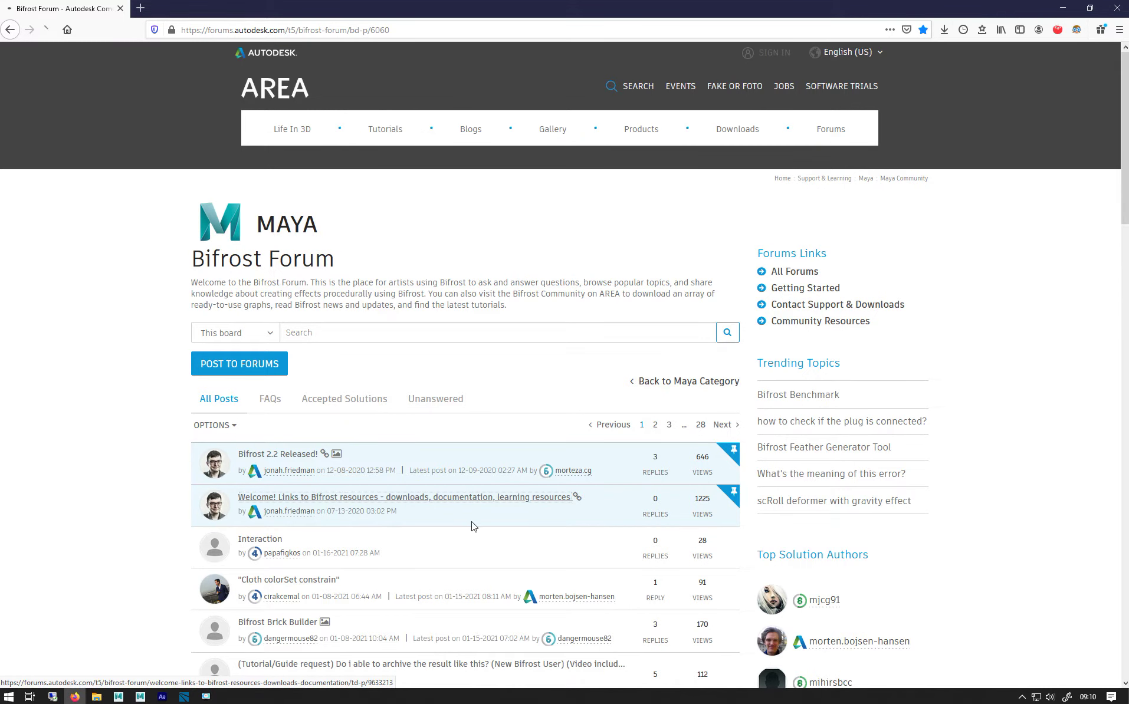
pyautogui.scroll(-7, 472, 523)
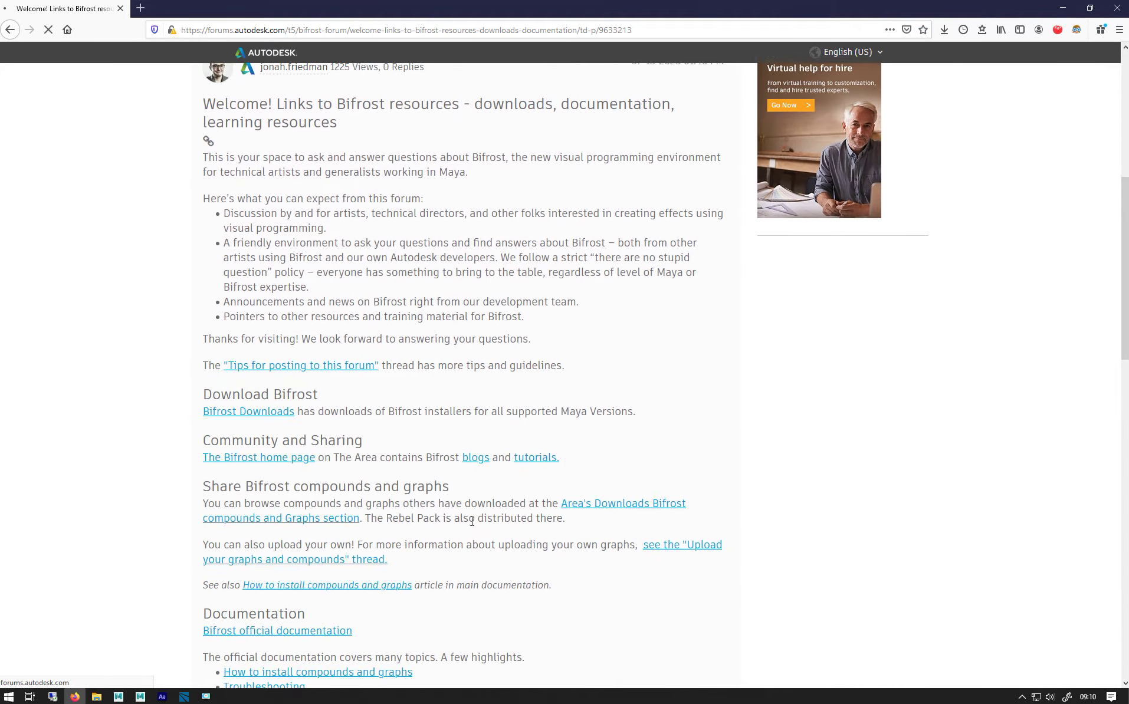
pyautogui.scroll(-2, 571, 427)
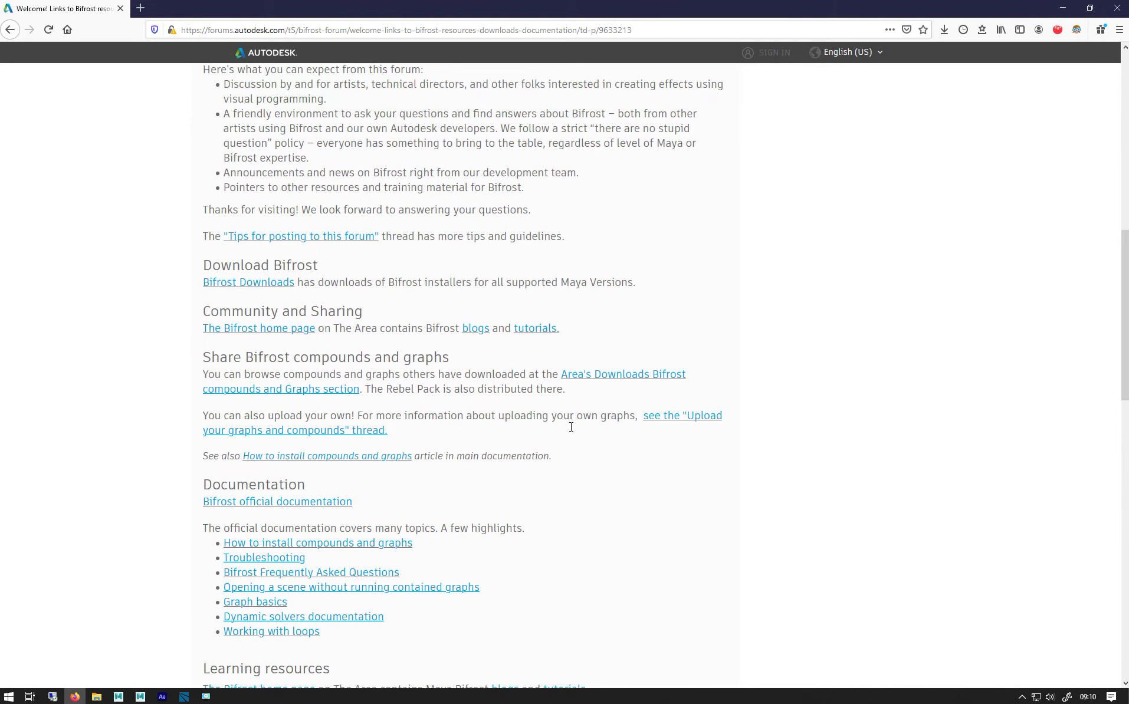
pyautogui.scroll(-1, 571, 427)
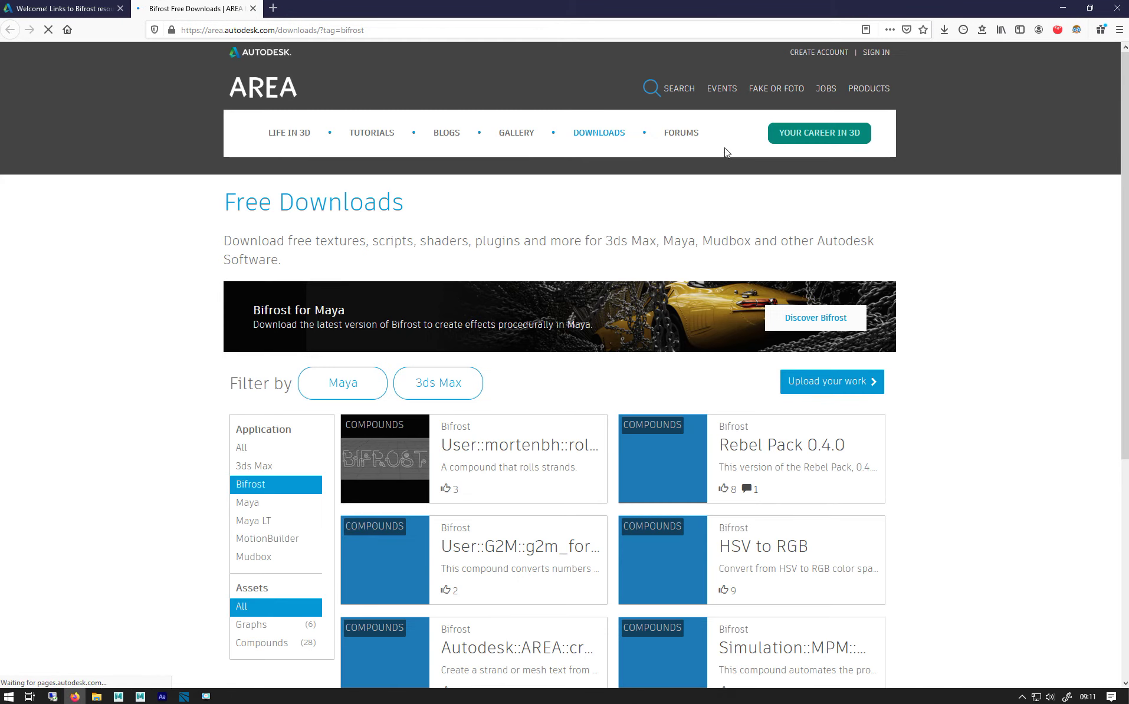
pyautogui.scroll(-4, 538, 202)
pyautogui.scroll(-1, 539, 205)
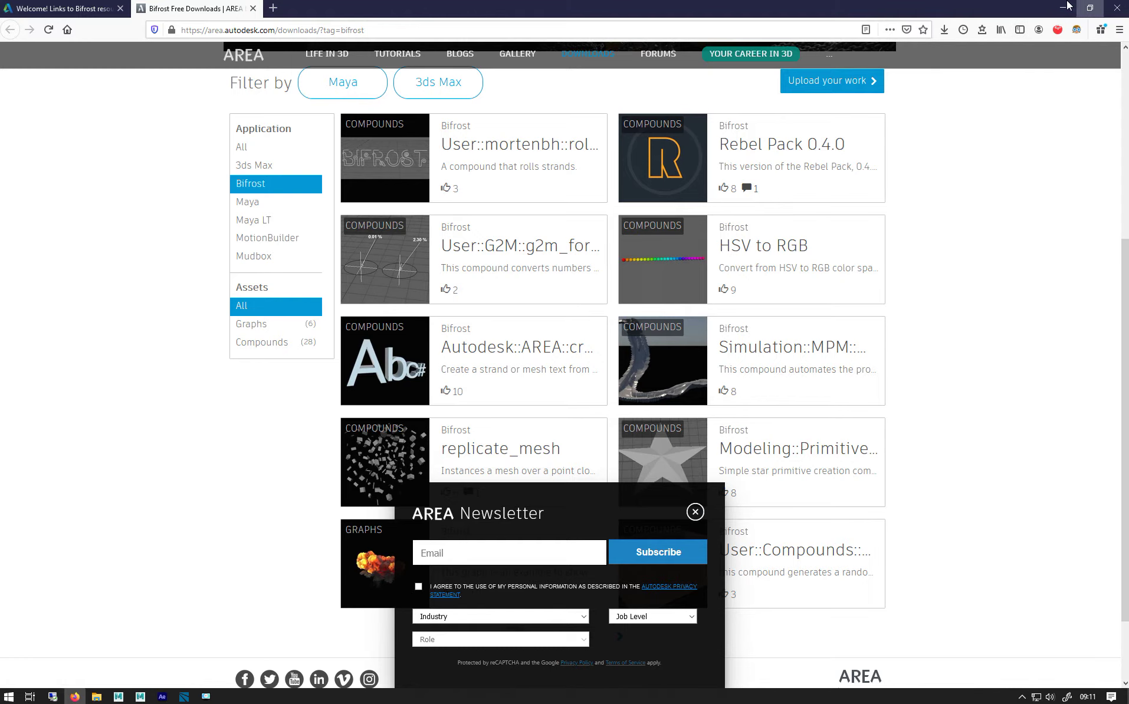
pyautogui.click(1065, 7)
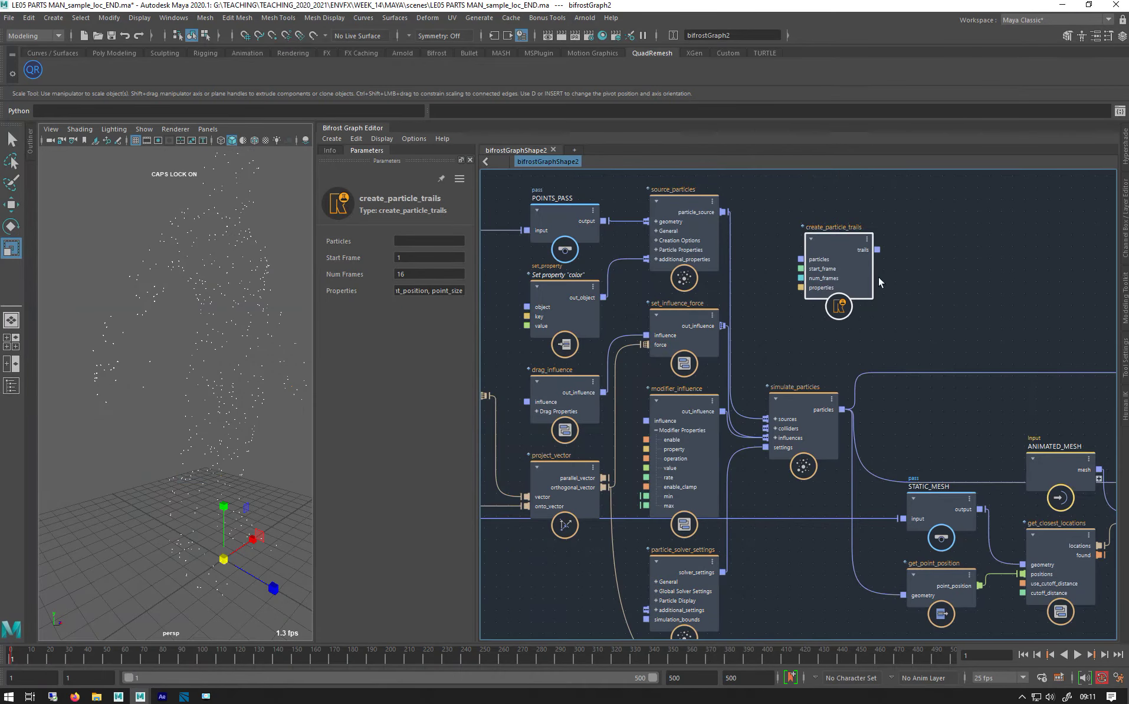
# Reposition create_particle_trails and connect the particles output of simulate_particles to its particles input
pyautogui.moveTo(944, 239); pyautogui.dragTo(755, 282, button='middle')
pyautogui.scroll(4, 755, 282)
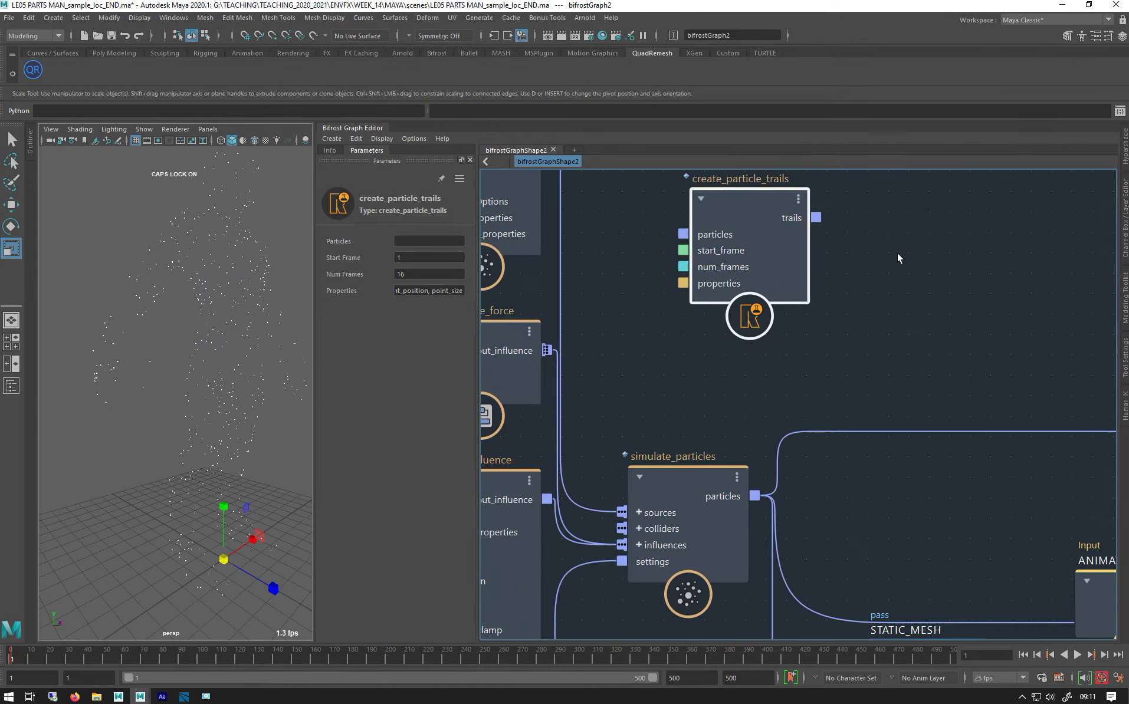
pyautogui.scroll(-4, 897, 258)
pyautogui.moveTo(816, 243); pyautogui.dragTo(1047, 301)
pyautogui.moveTo(841, 287); pyautogui.dragTo(791, 293, button='middle')
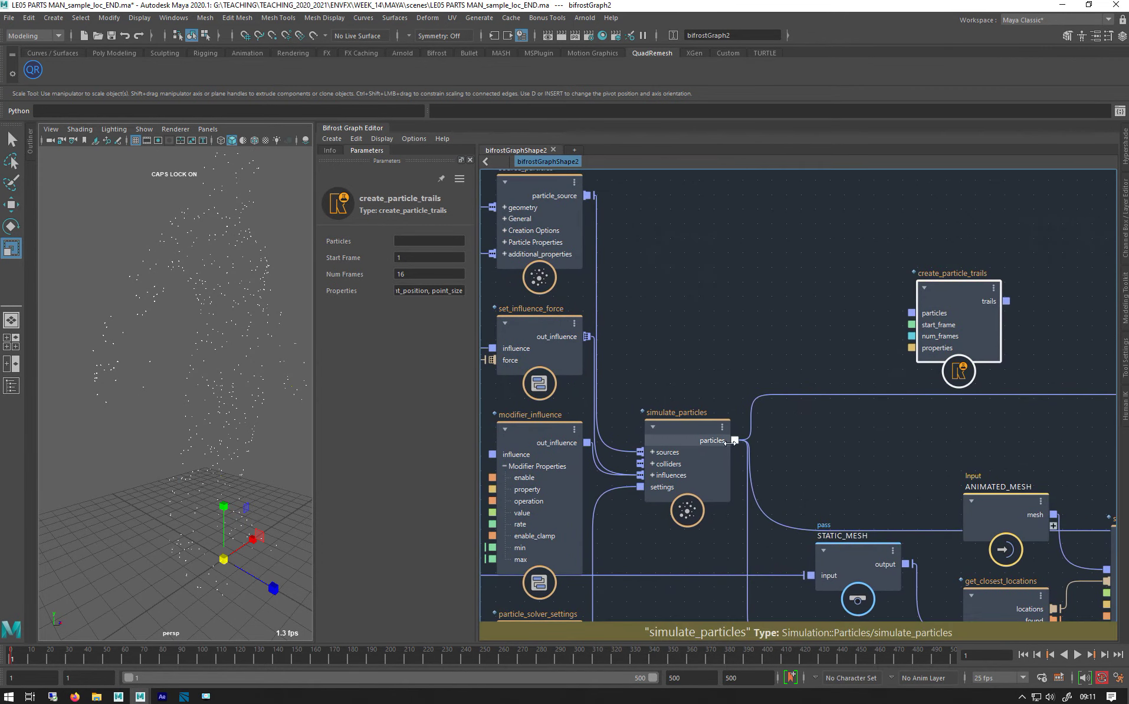
pyautogui.moveTo(734, 440); pyautogui.dragTo(933, 313)
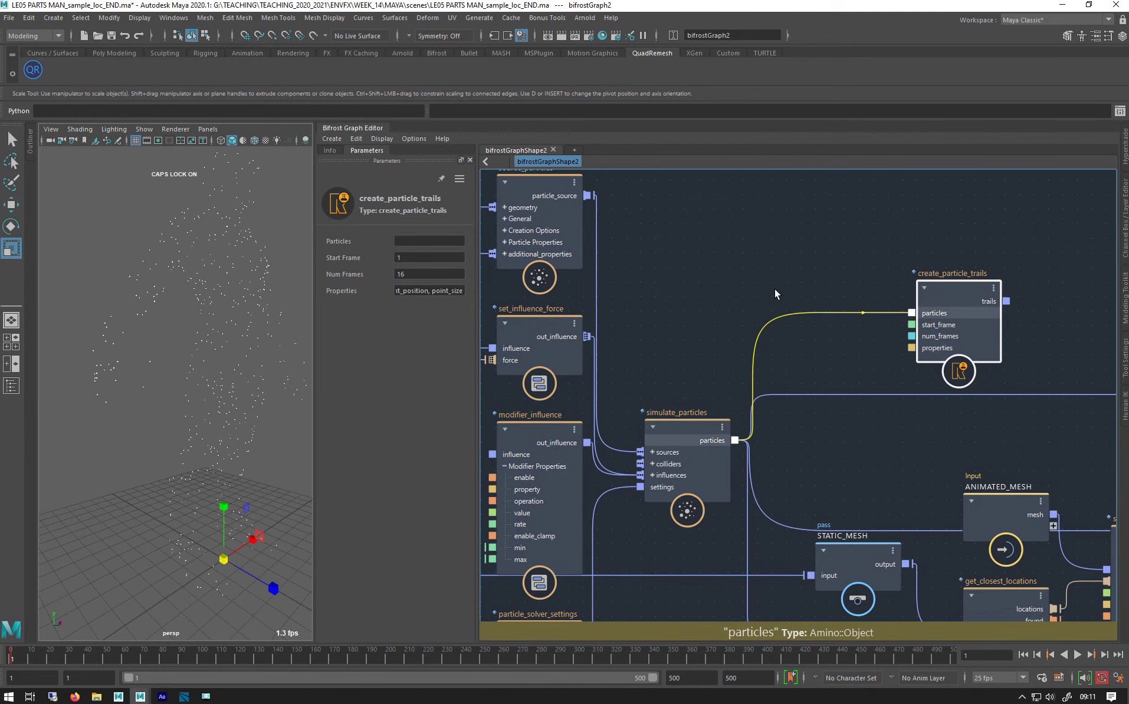
# Connect the trails output of create_particle_trails to output1 as a new trails port
pyautogui.moveTo(798, 219); pyautogui.dragTo(581, 219, button='middle')
pyautogui.moveTo(723, 300); pyautogui.dragTo(714, 338)
pyautogui.moveTo(884, 297); pyautogui.dragTo(695, 256, button='middle')
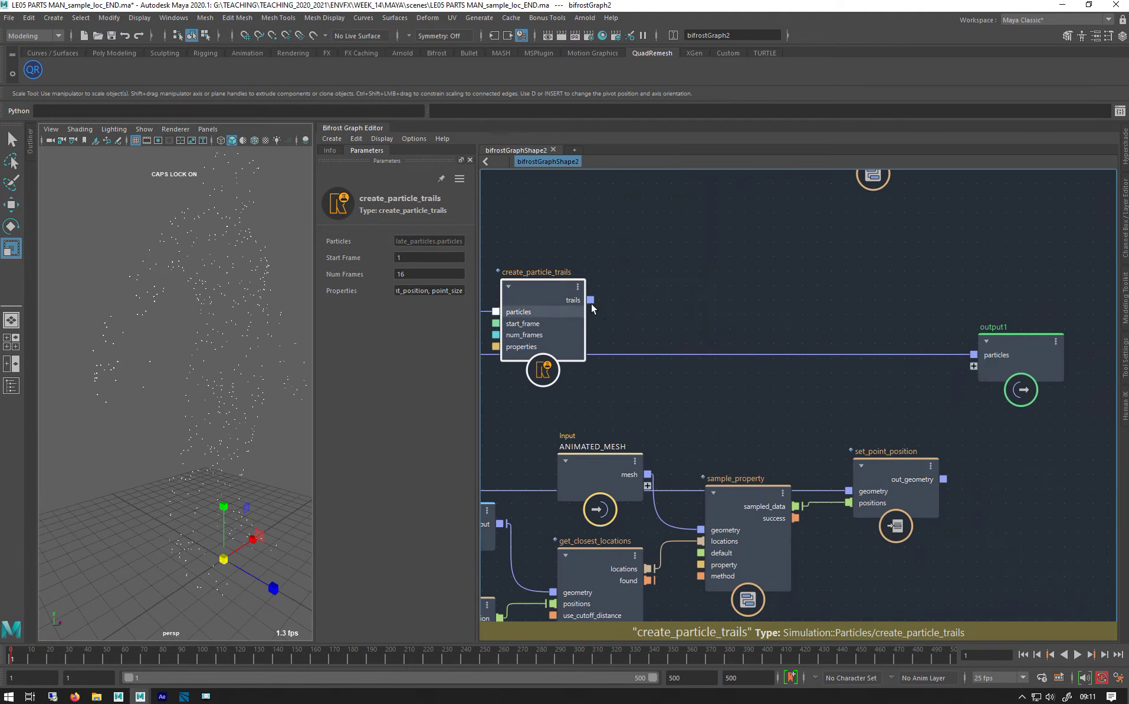
pyautogui.moveTo(591, 303); pyautogui.dragTo(980, 371)
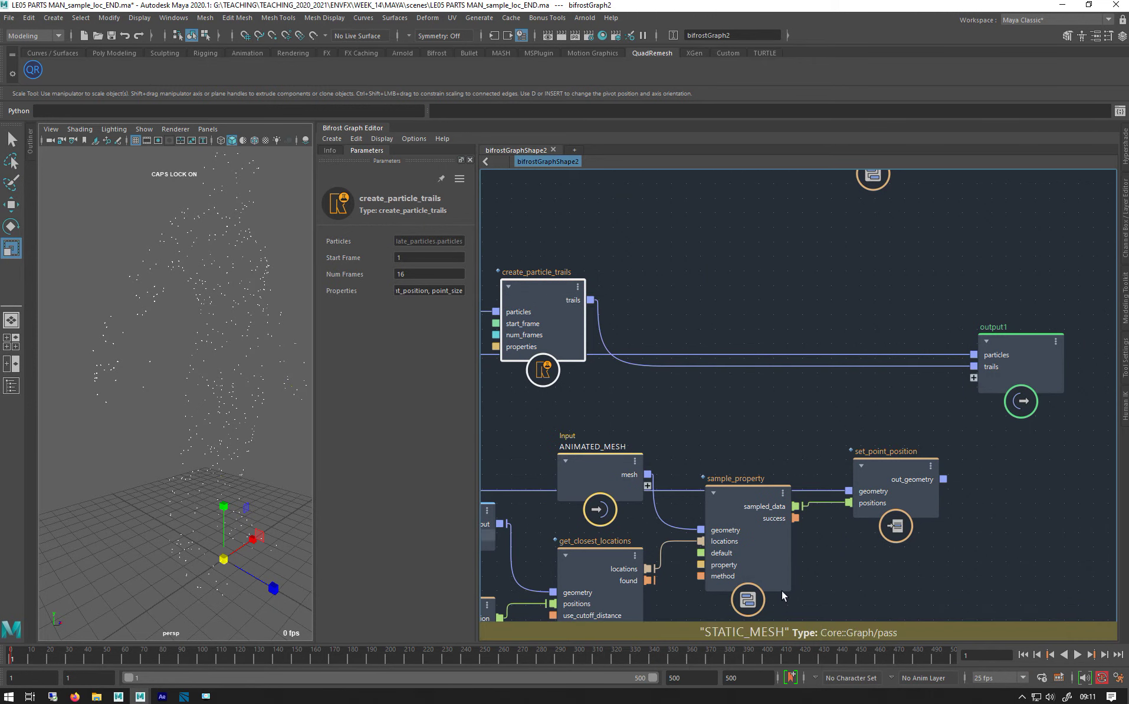
# Play back the simulation to check the particle trails and return to the first frame
pyautogui.click(1077, 654)
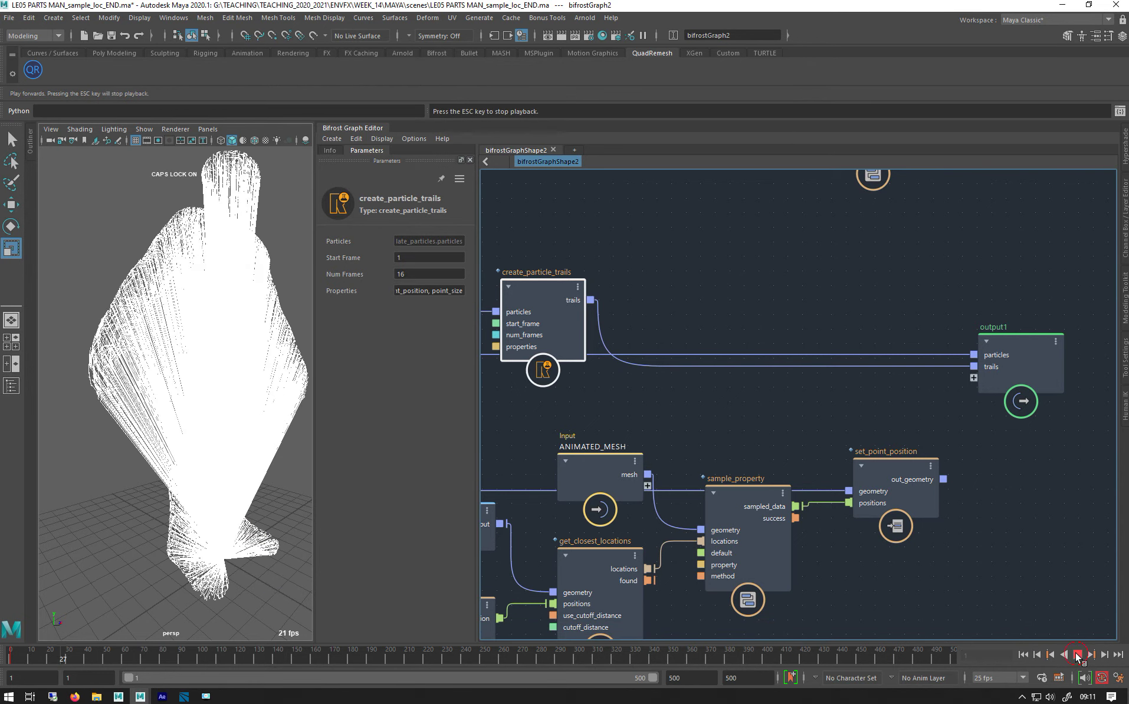
pyautogui.click(1077, 654)
pyautogui.click(1023, 655)
# Set the End Frame of the source_particles node to 1
pyautogui.keyDown('alt'); pyautogui.moveTo(648, 265); pyautogui.dragTo(1120, 341, button='middle'); pyautogui.keyUp('alt')
pyautogui.click(695, 252)
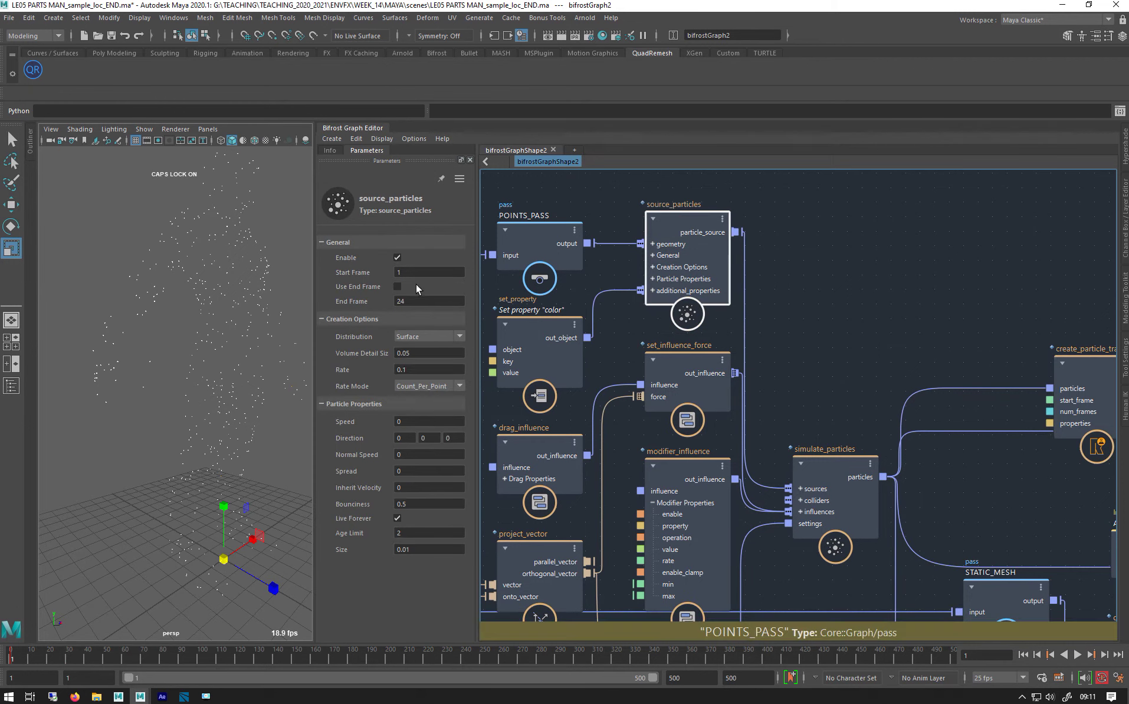
pyautogui.doubleClick(407, 300)
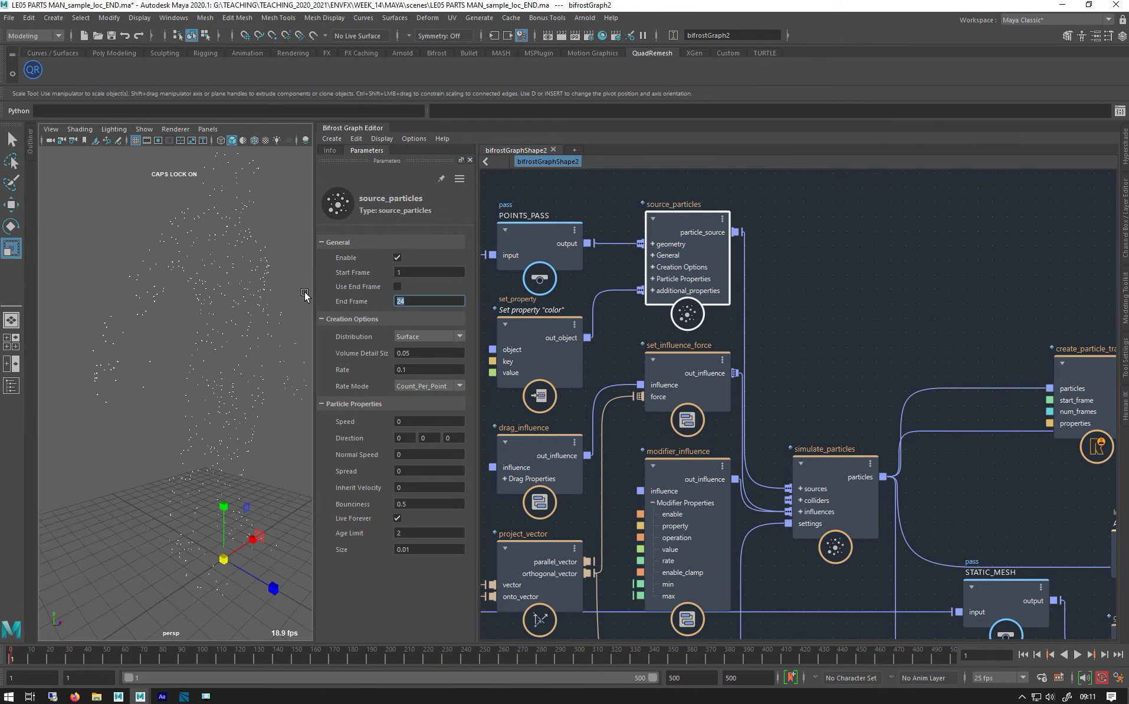
pyautogui.write('1')
pyautogui.press('Return')
pyautogui.keyDown('alt'); pyautogui.moveTo(125, 311); pyautogui.dragTo(204, 291); pyautogui.keyUp('alt')
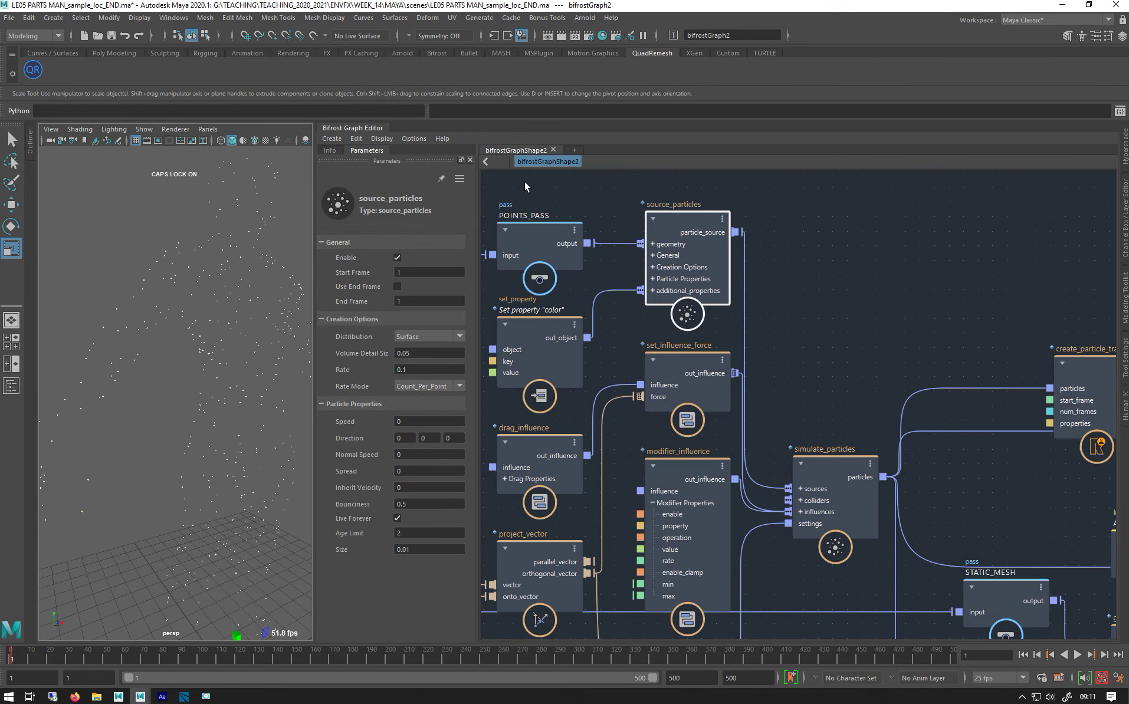
# Open the bifrostGraphShape1 graph and examine the scatter settings of its scatter_points node
pyautogui.click(574, 150)
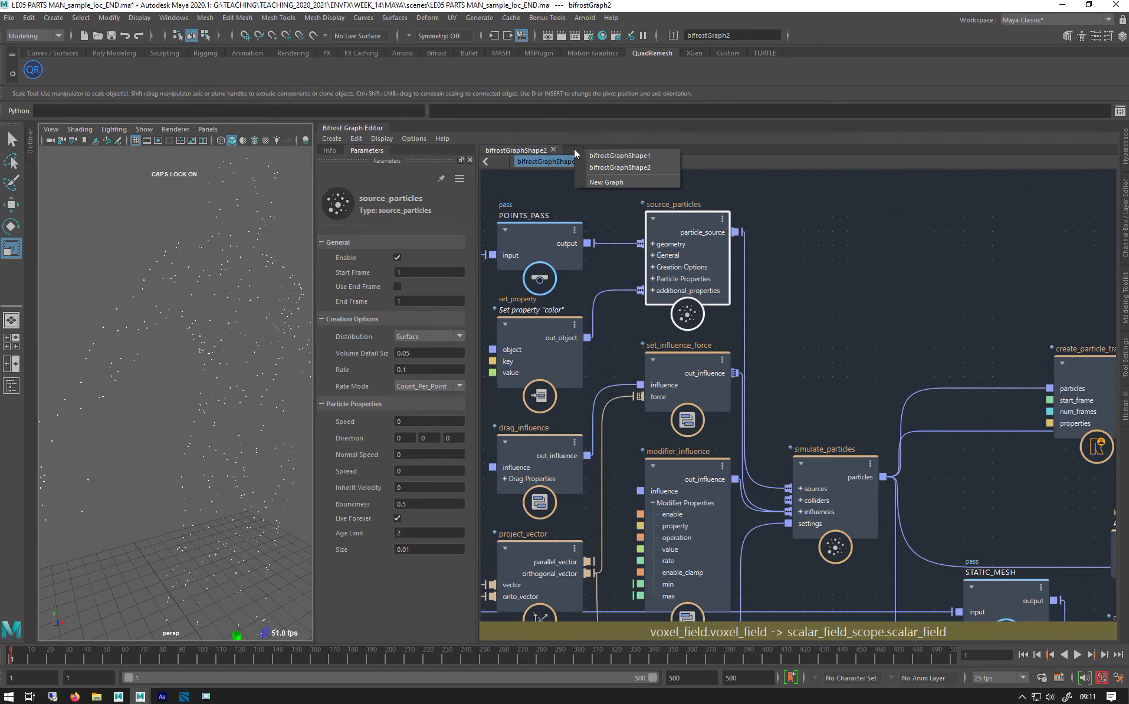
pyautogui.click(631, 157)
pyautogui.moveTo(669, 253)
pyautogui.keyDown('alt'); pyautogui.mouseDown(button='middle')
pyautogui.moveTo(651, 464)
pyautogui.moveTo(676, 243)
pyautogui.mouseUp(button='middle'); pyautogui.keyUp('alt')
pyautogui.click(841, 443)
pyautogui.click(841, 447)
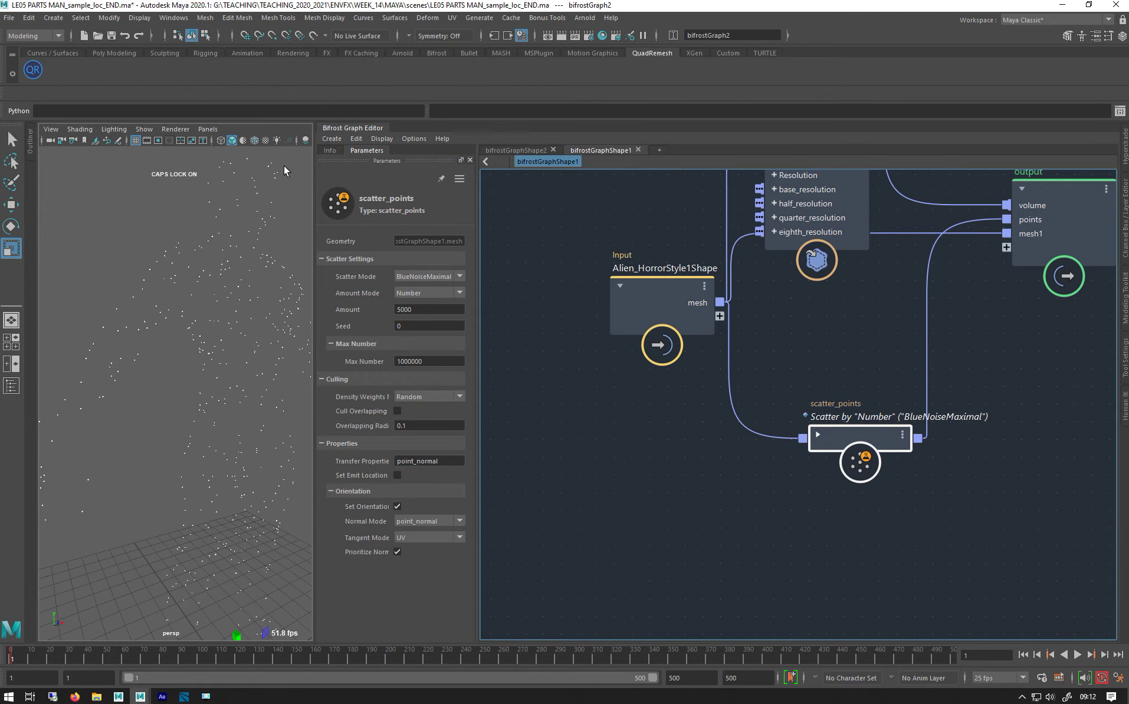
# Return to the bifrostGraphShape2 graph and set the Rate of source_particles to 1
pyautogui.click(512, 151)
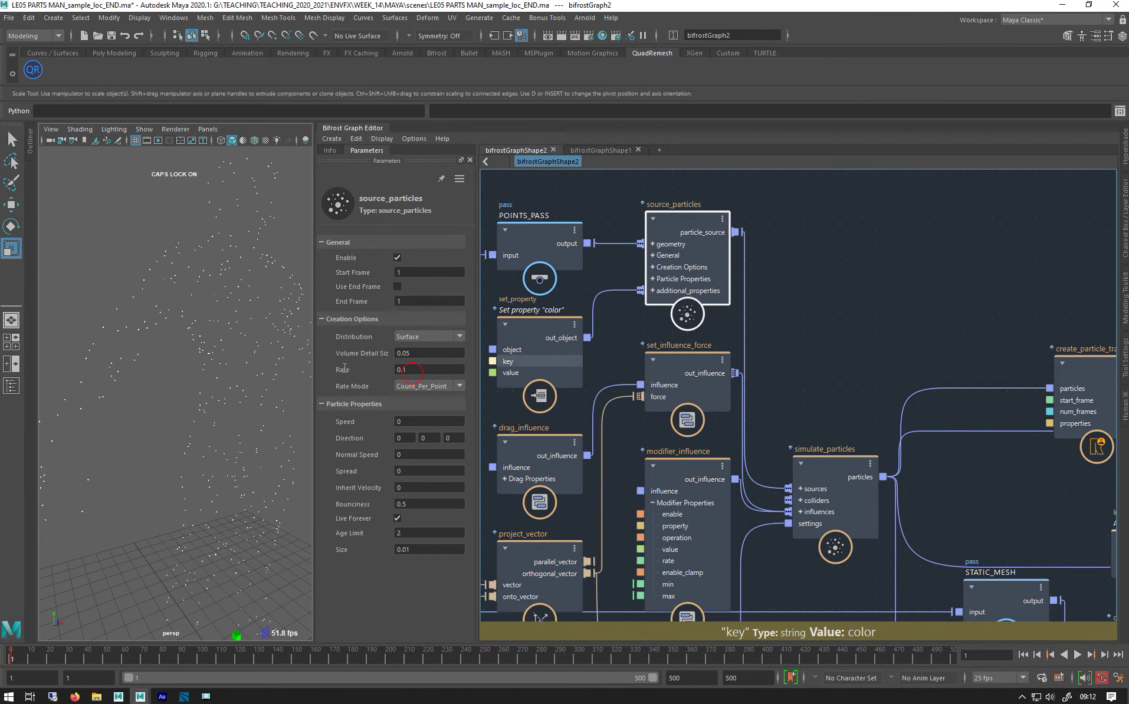
pyautogui.click(413, 370)
pyautogui.write('1')
pyautogui.press('Return')
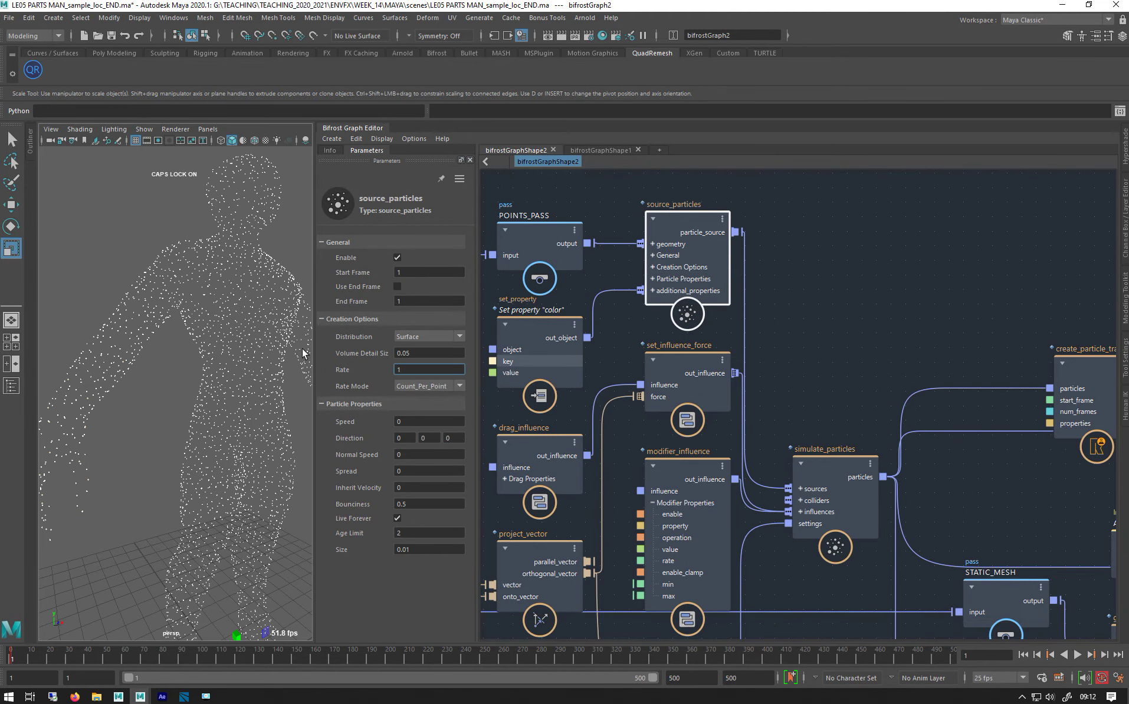
pyautogui.keyDown('alt'); pyautogui.moveTo(140, 404); pyautogui.dragTo(168, 339); pyautogui.keyUp('alt')
pyautogui.keyDown('alt'); pyautogui.moveTo(168, 339); pyautogui.dragTo(173, 335, button='middle'); pyautogui.keyUp('alt')
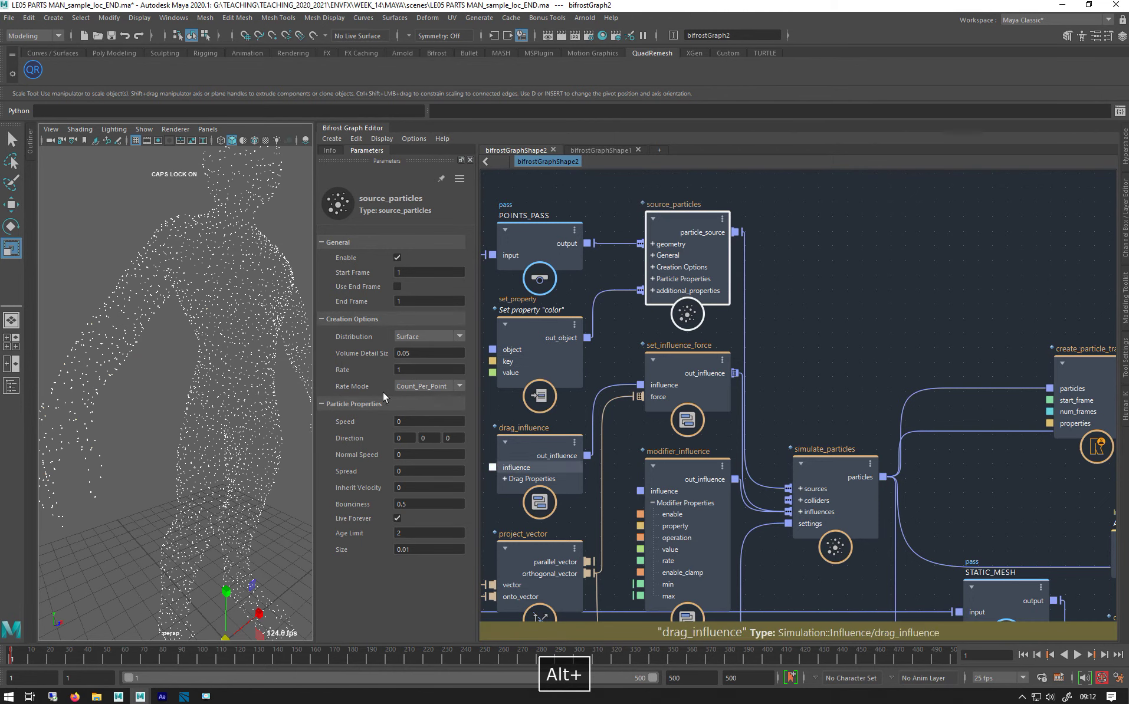
# Enable Use End Frame on source_particles and replay the simulation from the first frame
pyautogui.click(1077, 654)
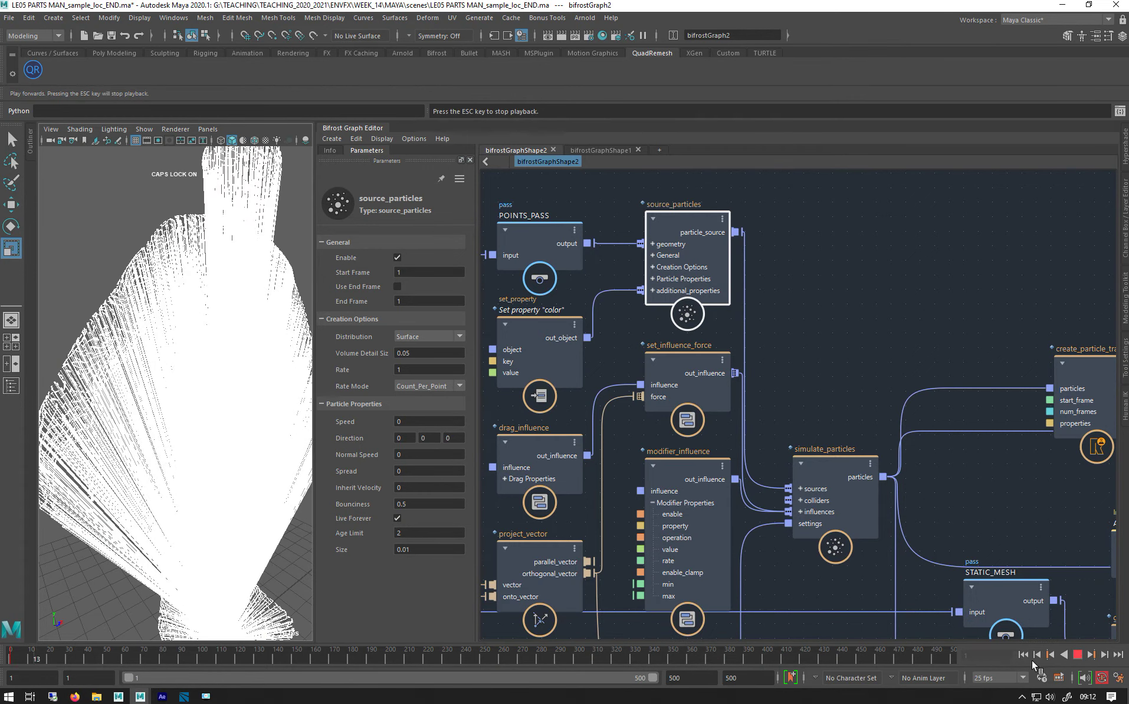
pyautogui.press('Escape')
pyautogui.click(1027, 655)
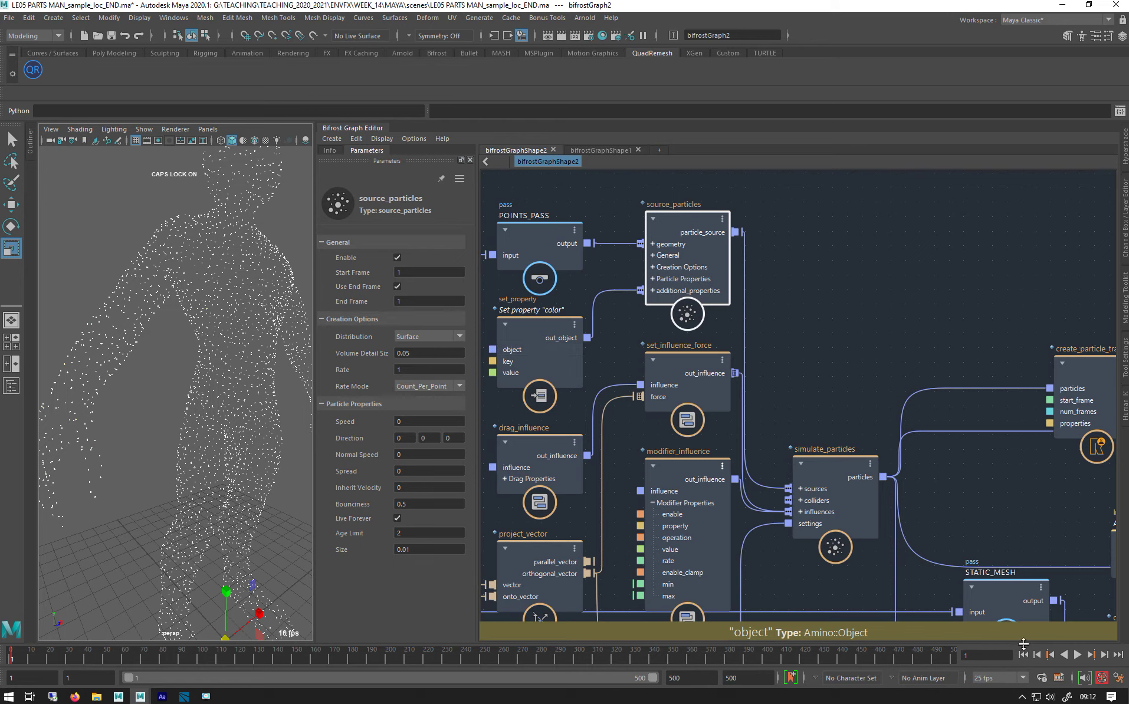
pyautogui.click(1077, 654)
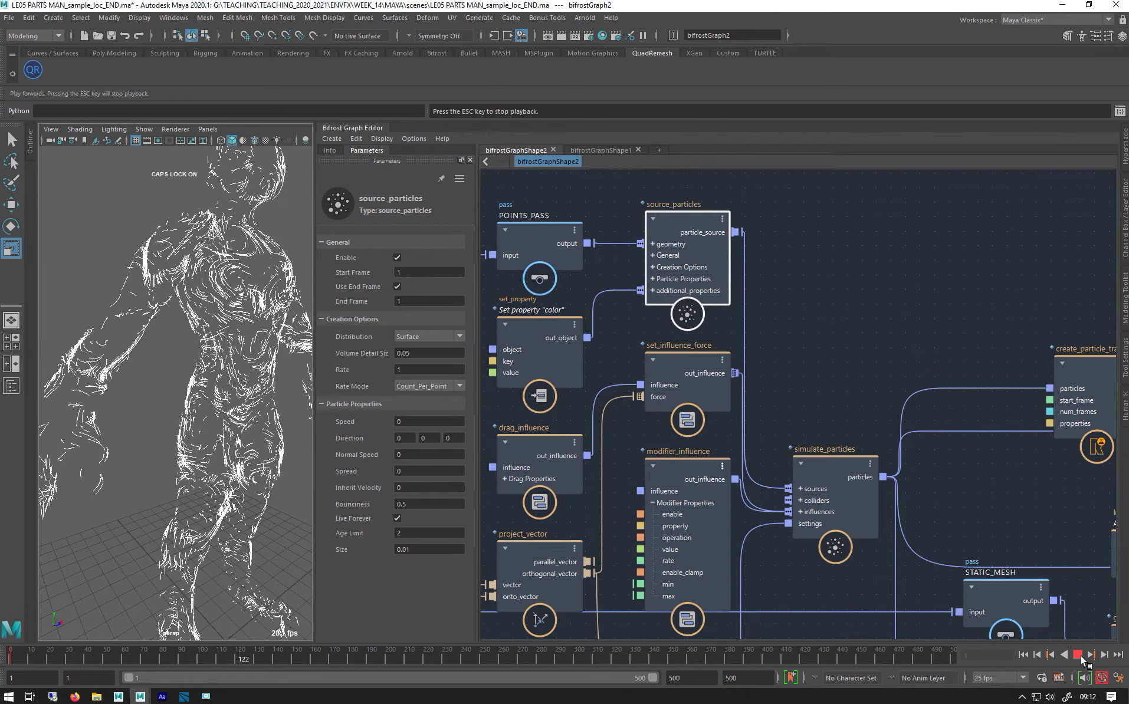
pyautogui.click(1077, 654)
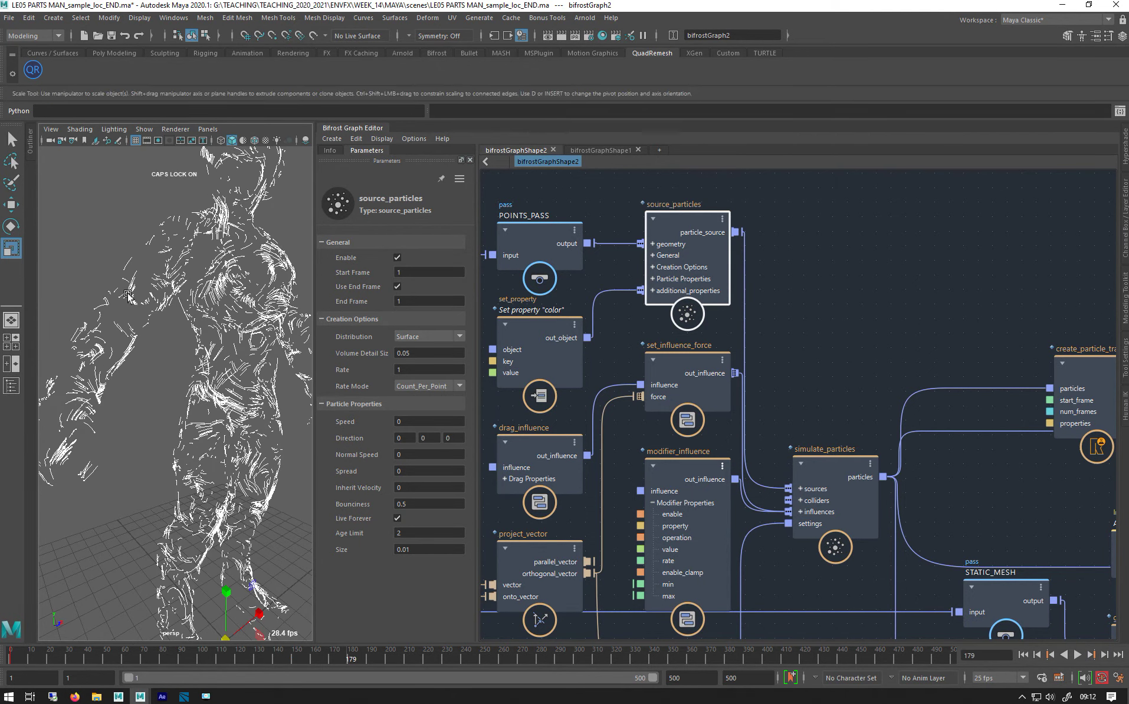
# Set the Num Frames of the create_particle_trails node to 500
pyautogui.keyDown('alt'); pyautogui.moveTo(887, 312); pyautogui.dragTo(579, 228, button='middle'); pyautogui.keyUp('alt')
pyautogui.click(767, 294)
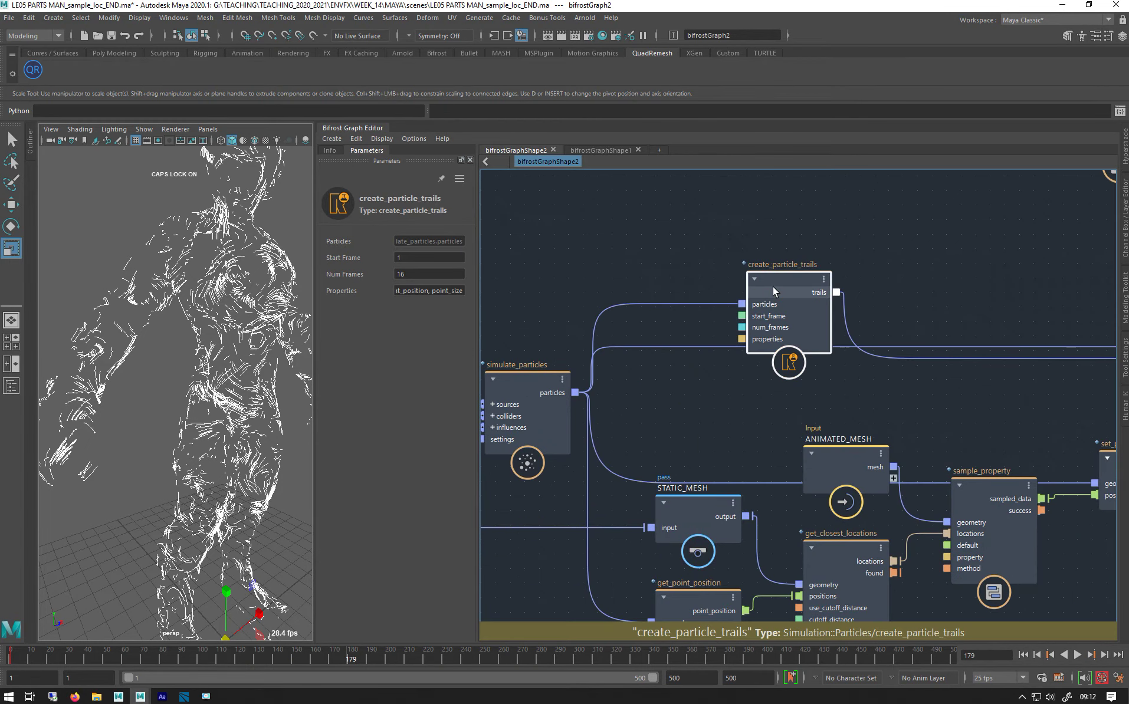
pyautogui.doubleClick(420, 258)
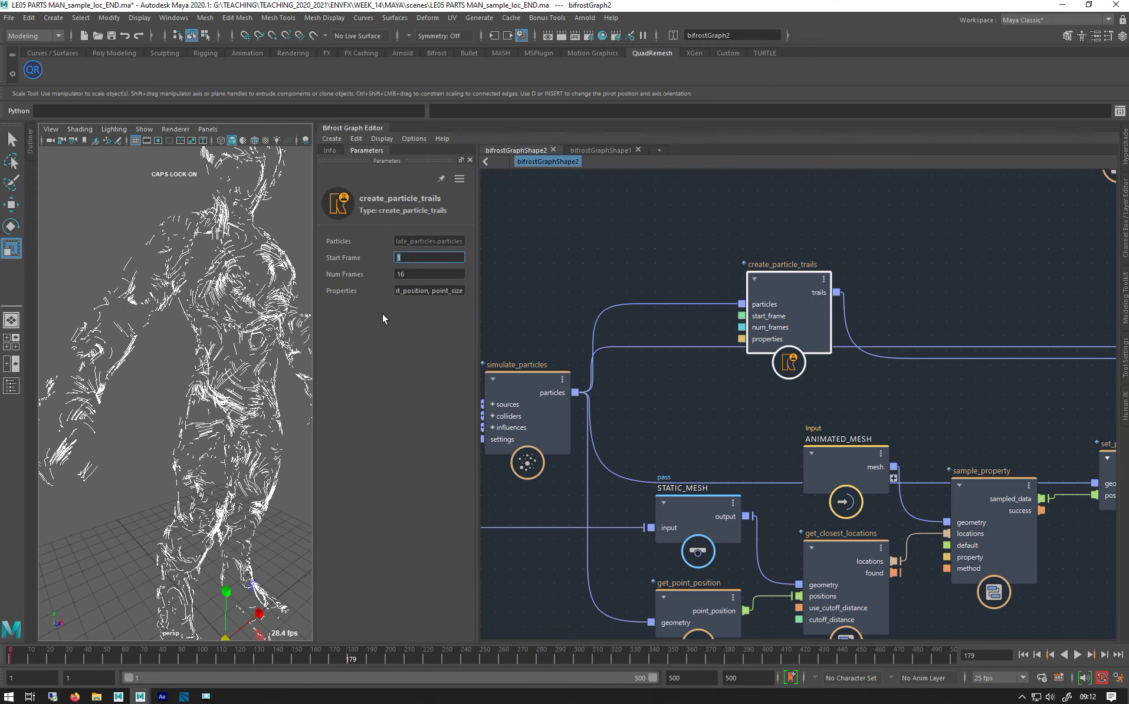
pyautogui.doubleClick(418, 273)
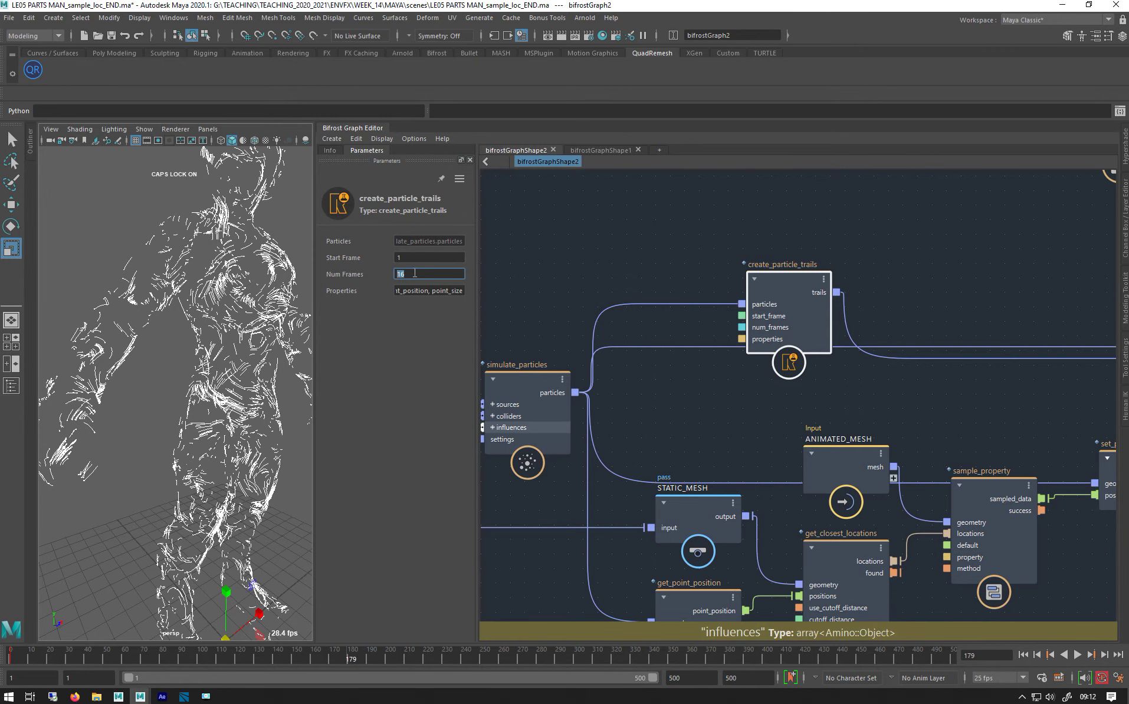
pyautogui.write('1500')
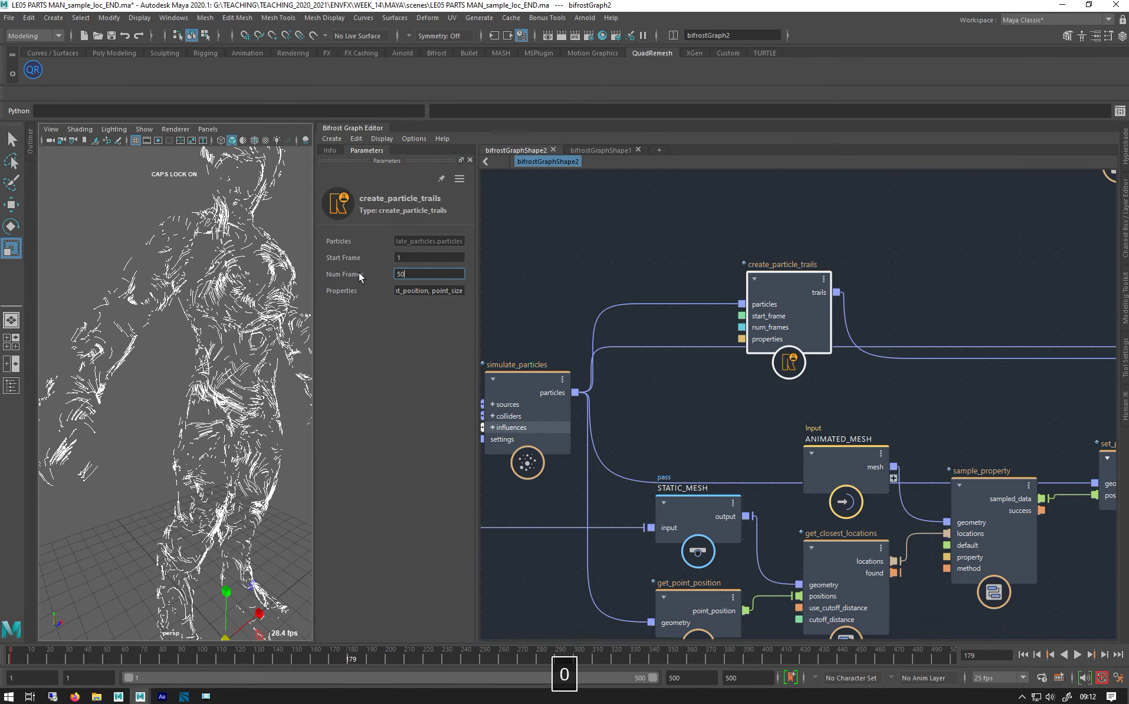
pyautogui.press('Return')
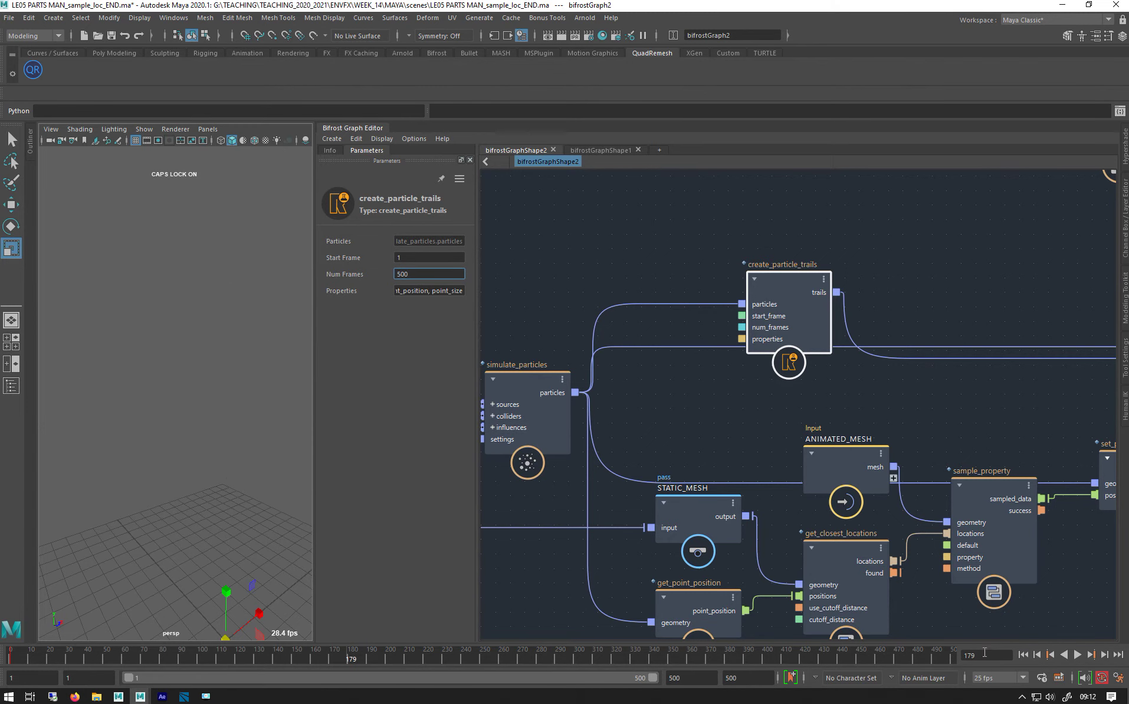
# Replay the simulation from the first frame with the character trails deselected to check the longer trails, and stop the playback
pyautogui.click(1023, 656)
pyautogui.click(1076, 654)
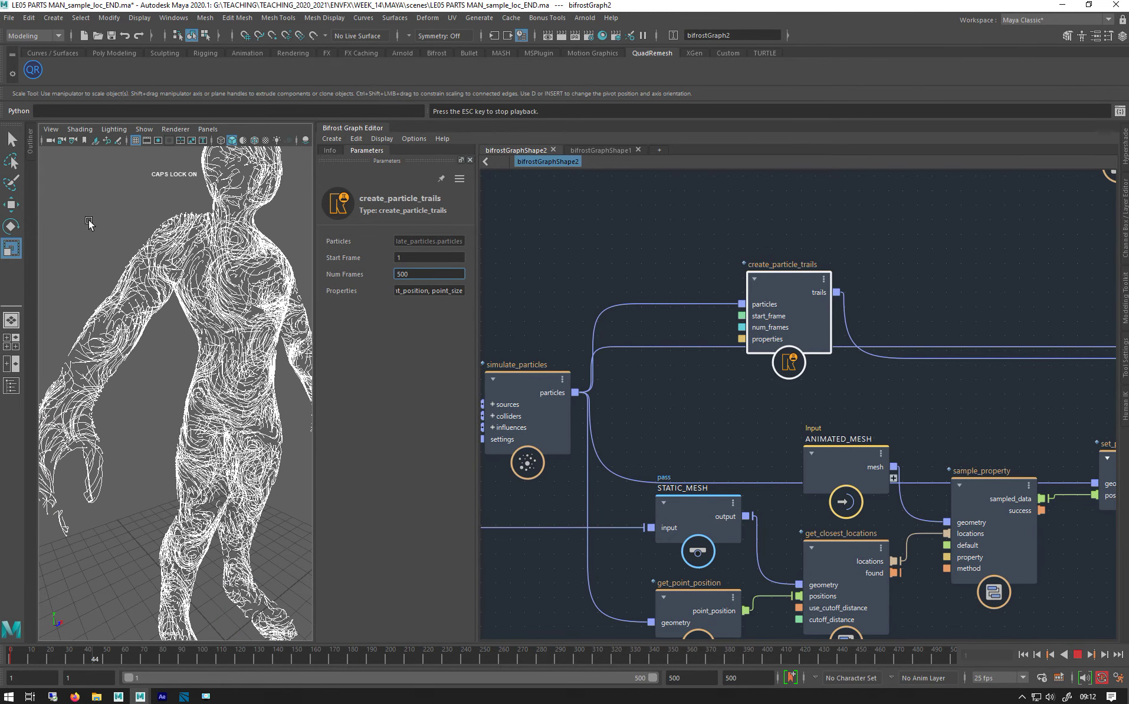
pyautogui.click(89, 223)
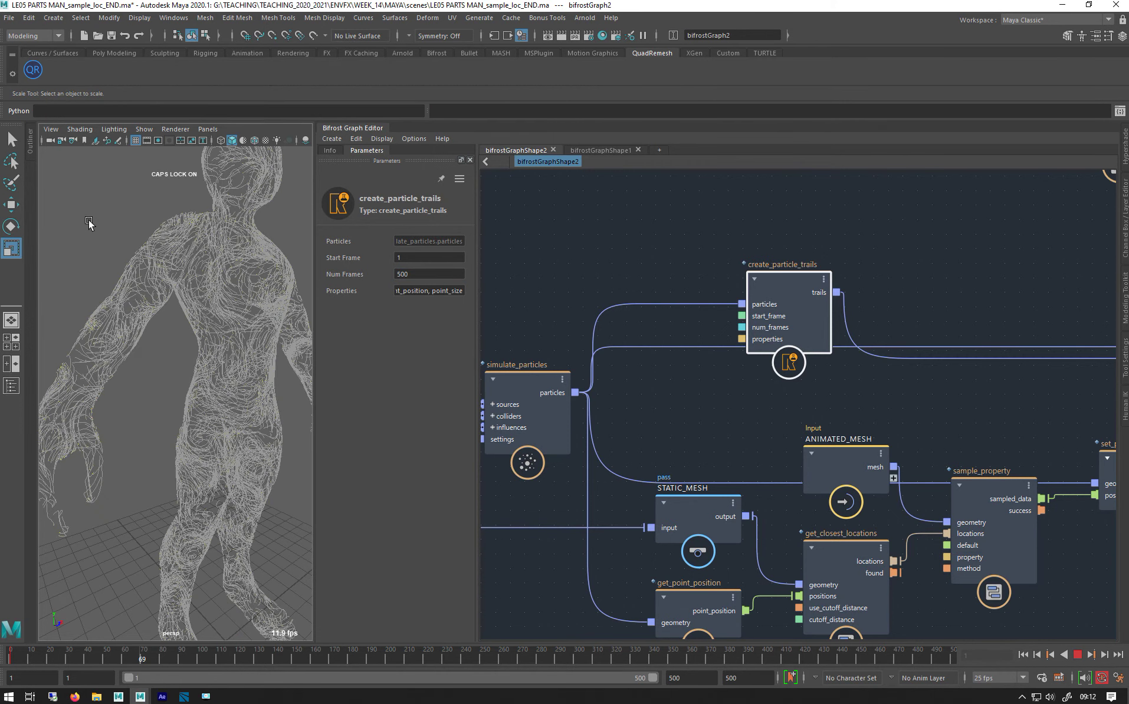
pyautogui.click(1077, 654)
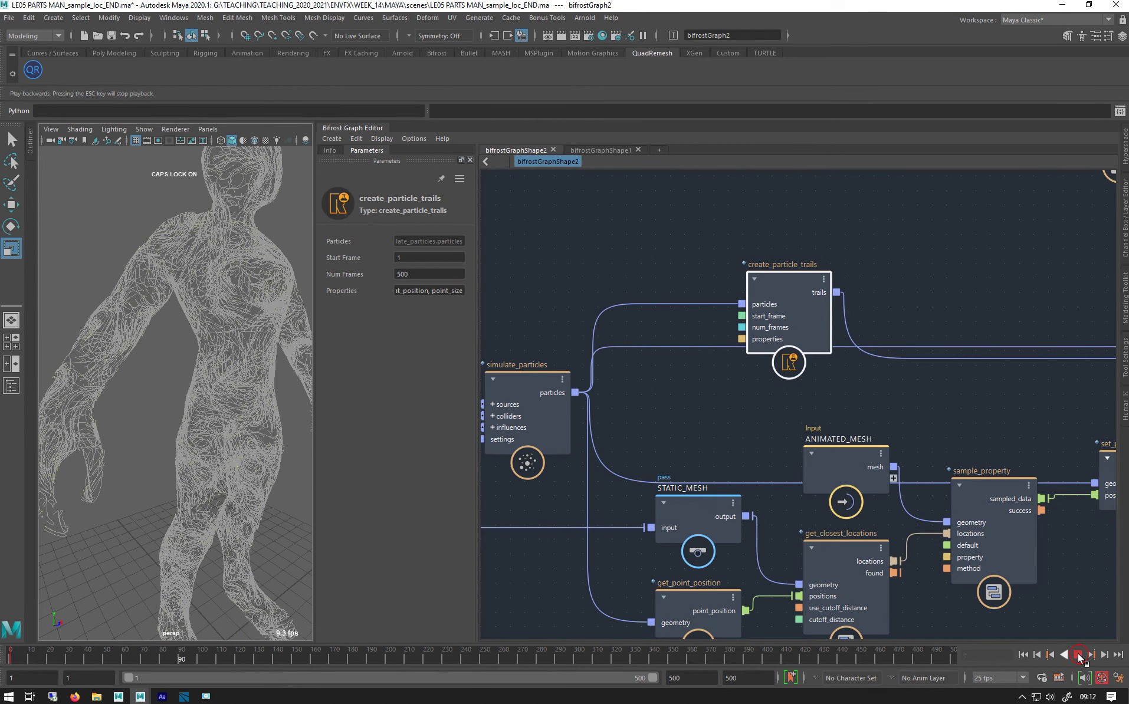
# Widen the parameter area and add color to the Properties of create_particle_trails, after point_position and point_size
pyautogui.moveTo(537, 277); pyautogui.dragTo(370, 307, button='middle')
pyautogui.moveTo(475, 300); pyautogui.dragTo(588, 313)
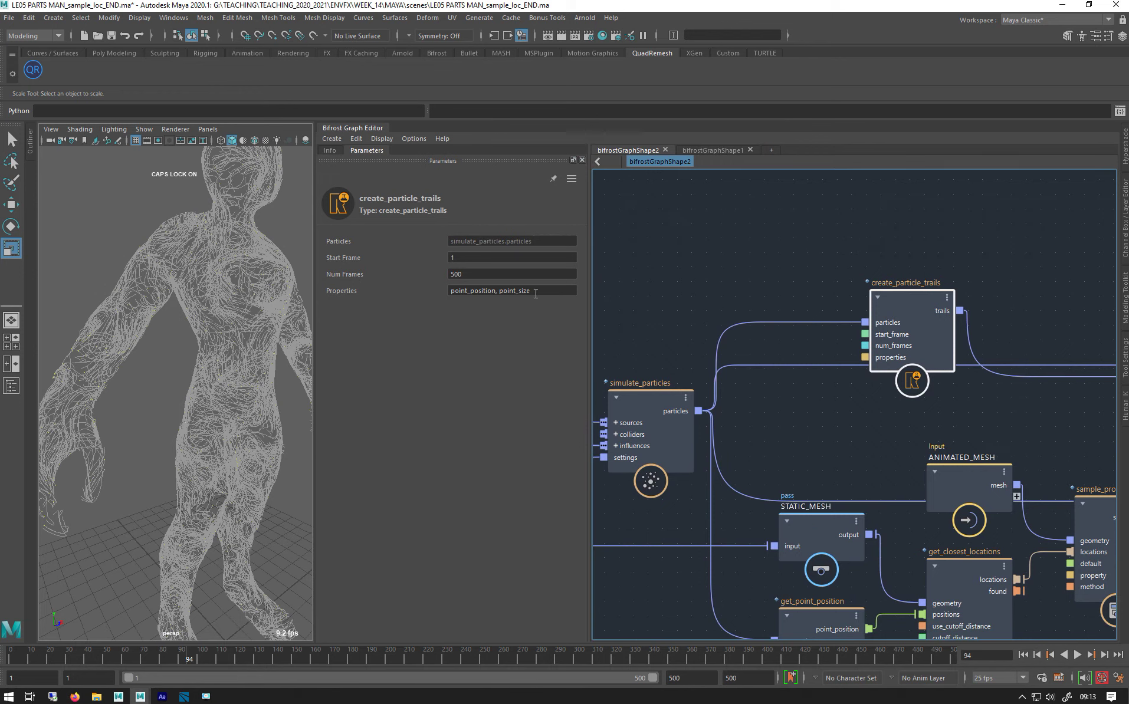
pyautogui.click(535, 293)
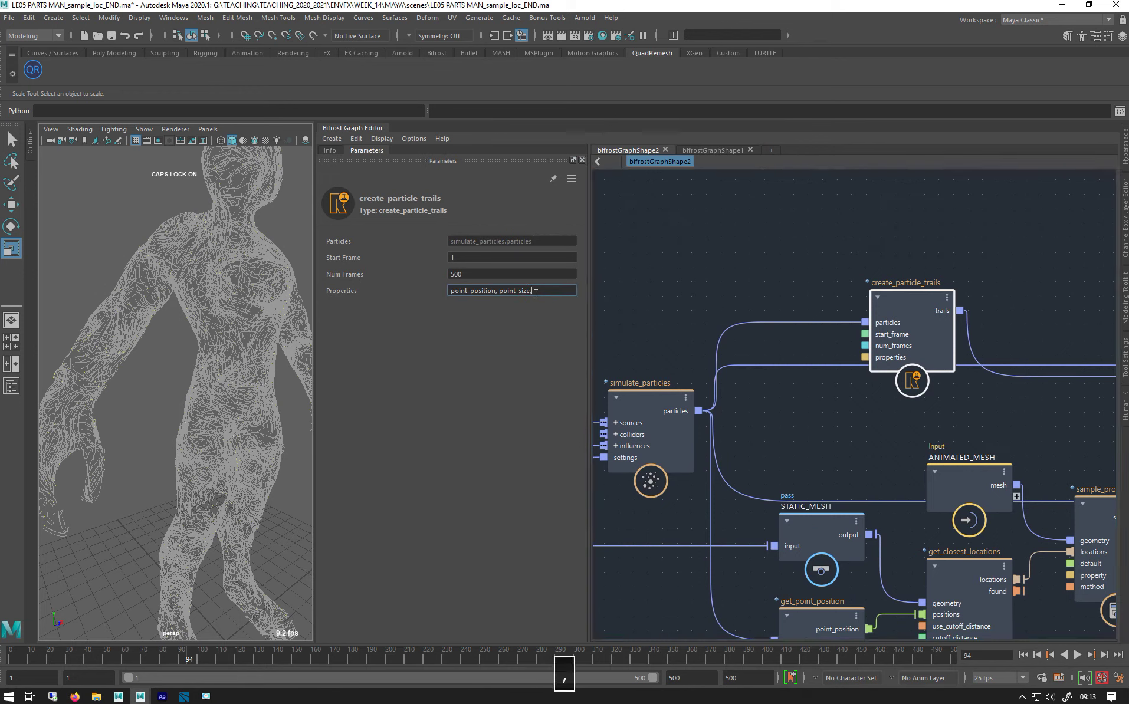
pyautogui.write('cOLOR')
pyautogui.click(535, 291)
pyautogui.press('capslock')
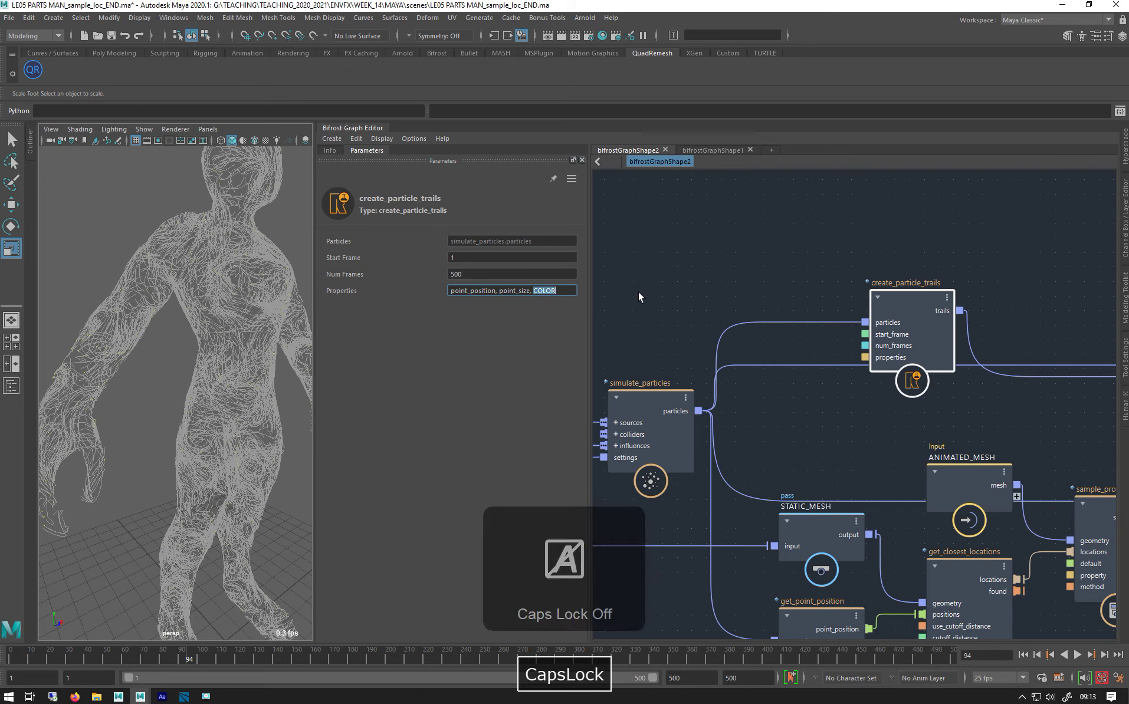
pyautogui.write('color')
pyautogui.press('Return')
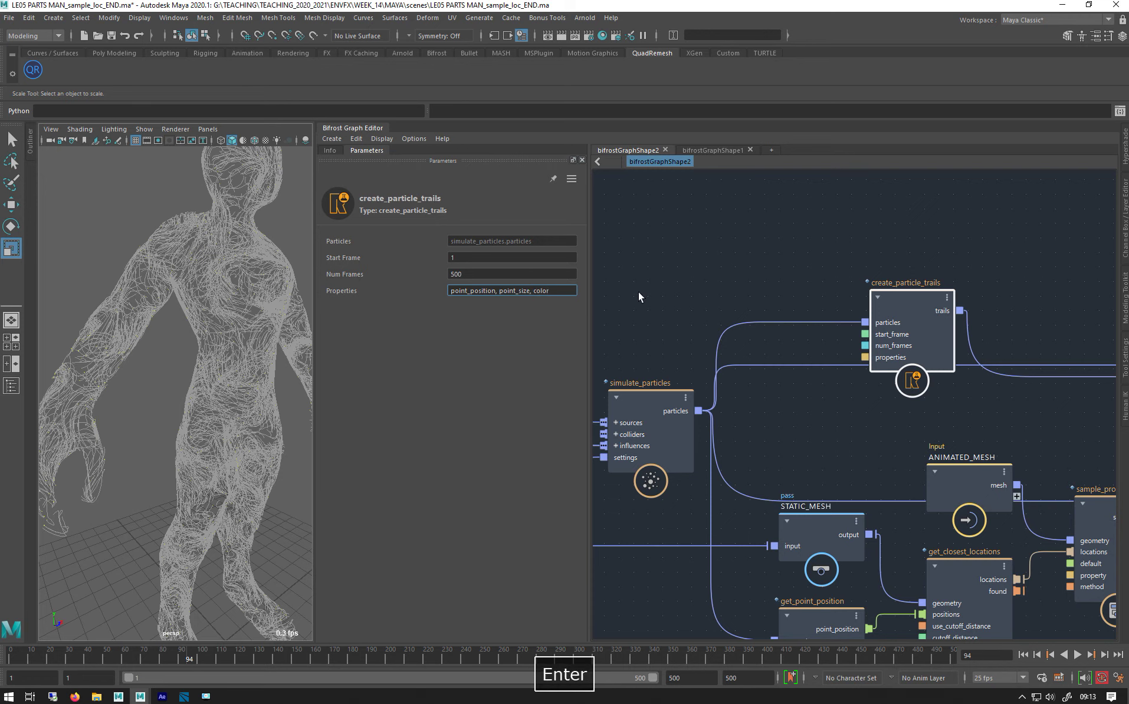
# Return to the bifrostGraphShape2 level and play the simulation from the first frame to check the trail colors
pyautogui.click(659, 161)
pyautogui.click(1022, 655)
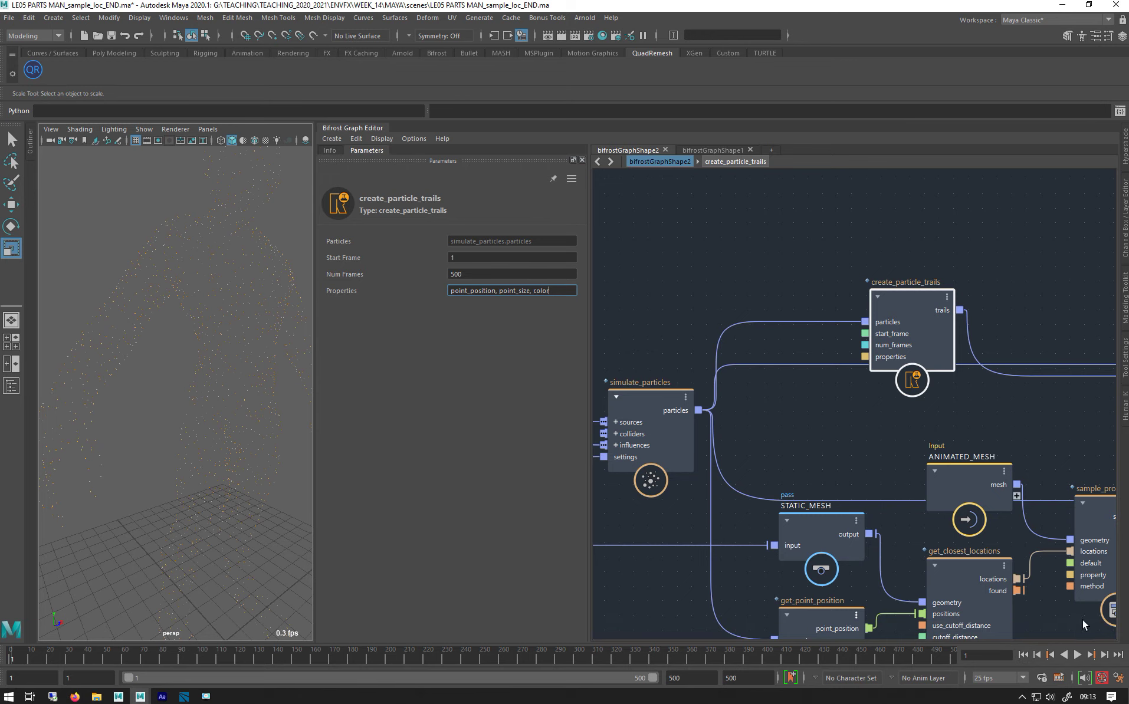
pyautogui.click(1077, 655)
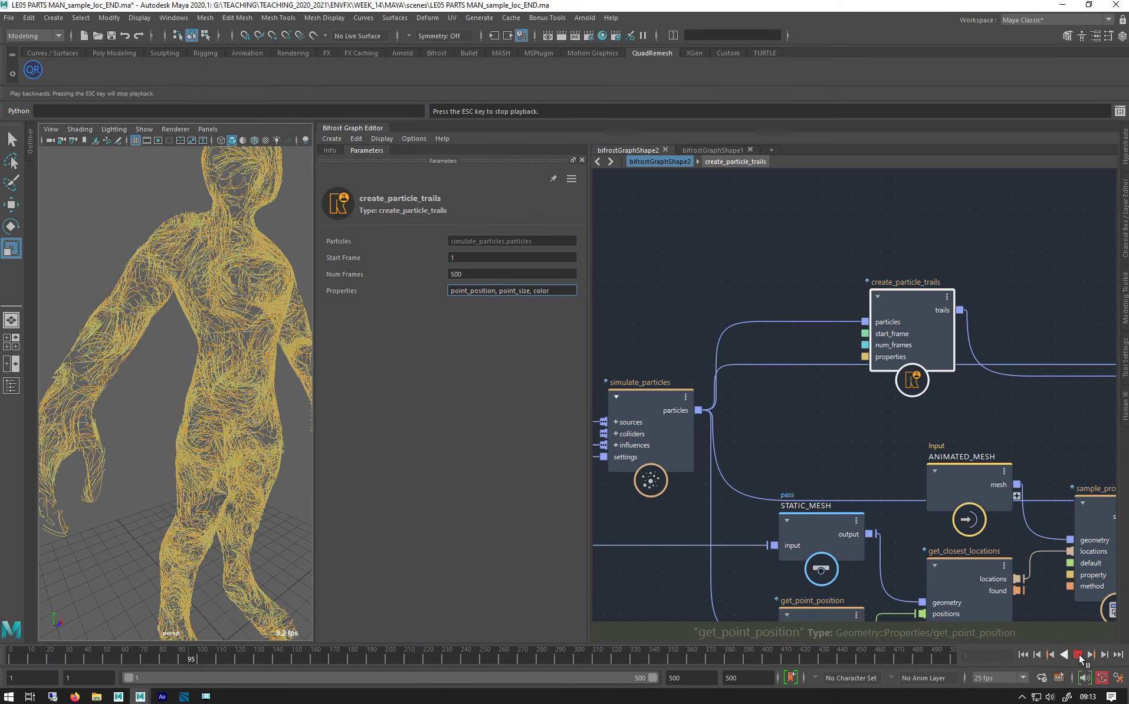
# Set the third Value component of the modifier_influence node to 1.8 and play back the simulation to check the colors
pyautogui.moveTo(734, 243); pyautogui.dragTo(1012, 266, button='middle')
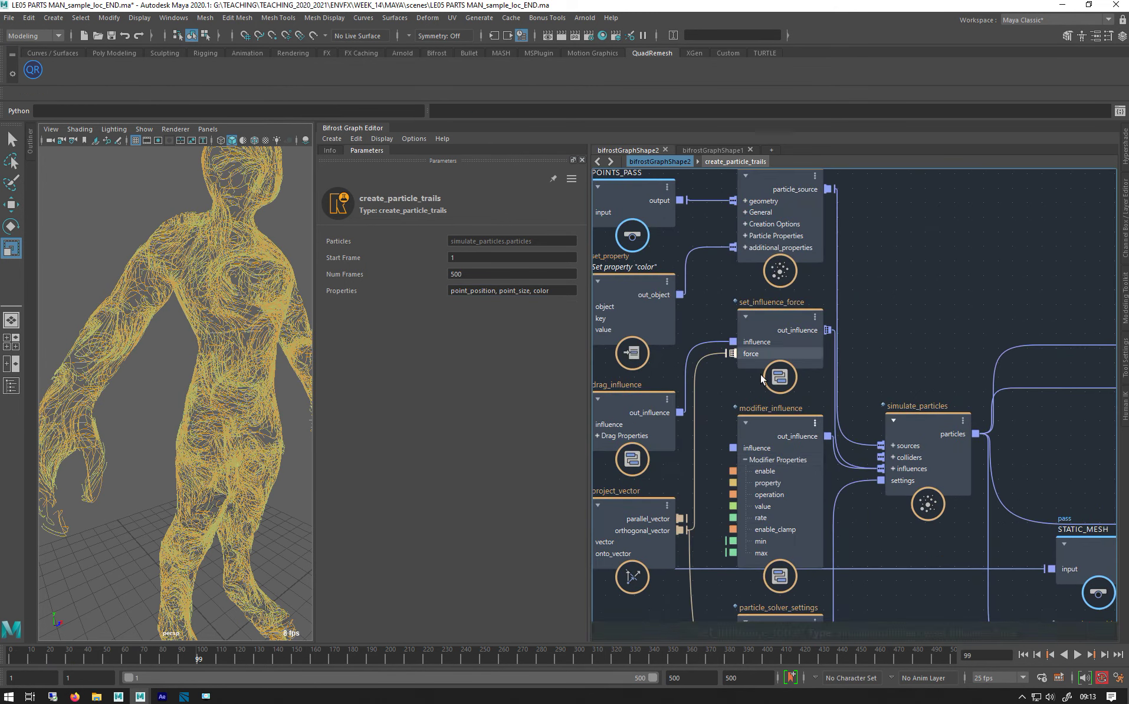
pyautogui.click(784, 422)
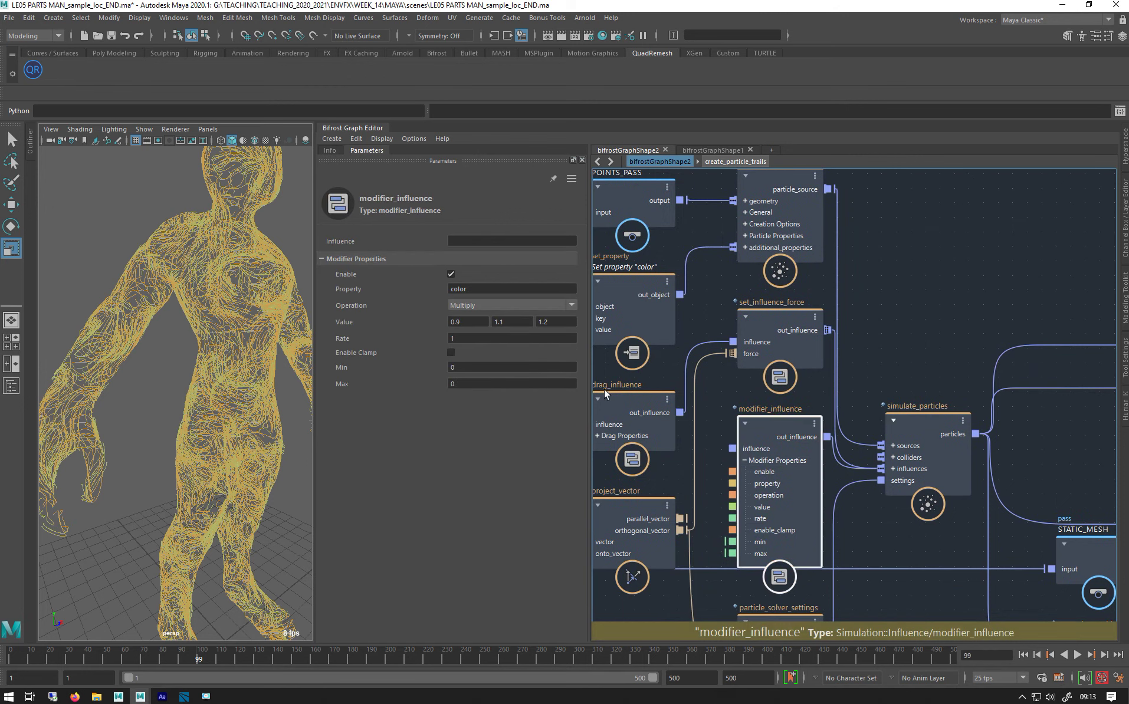
pyautogui.click(549, 321)
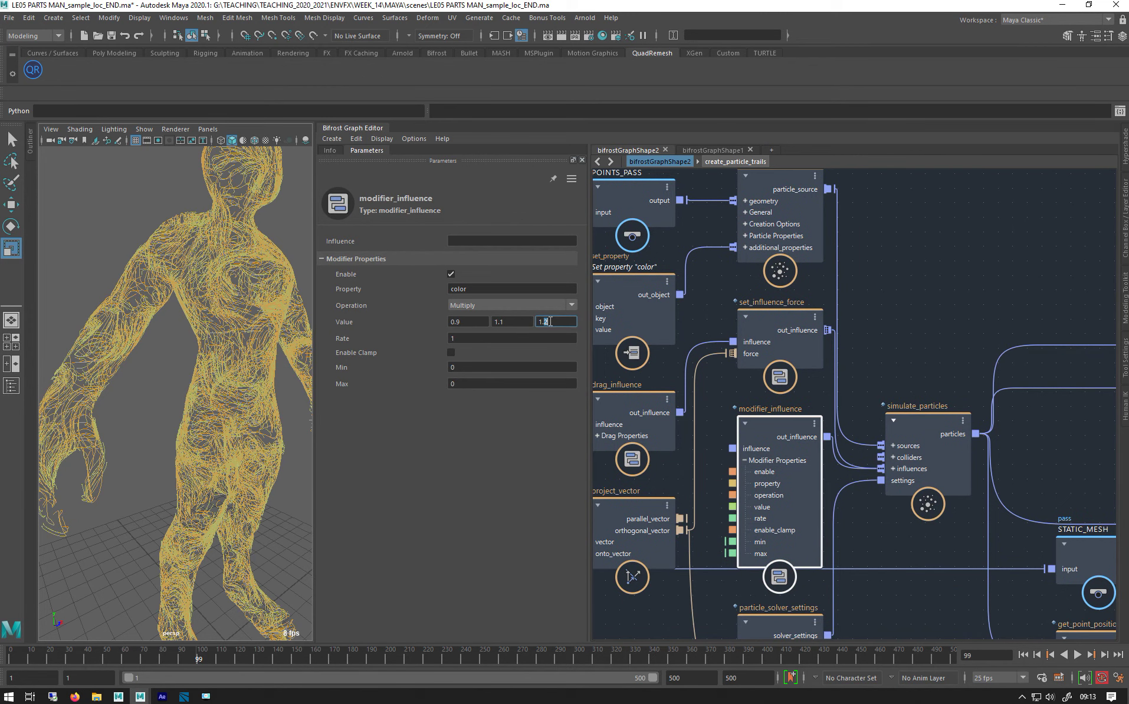
pyautogui.write('8')
pyautogui.press('Return')
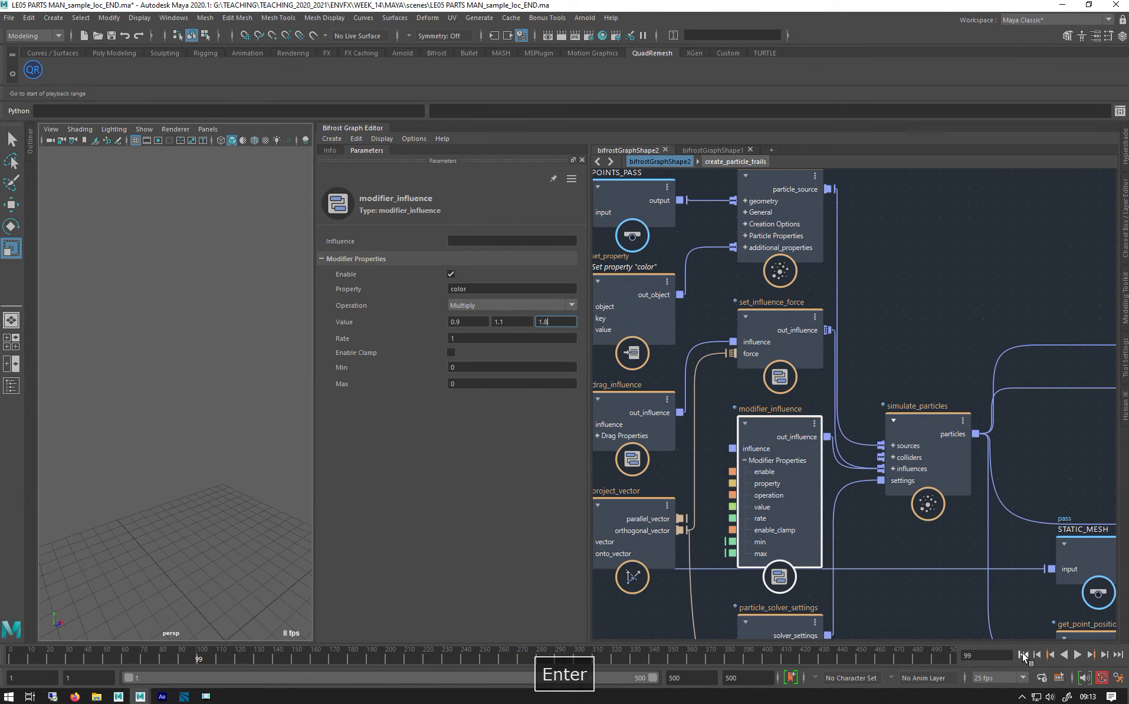
pyautogui.click(1077, 656)
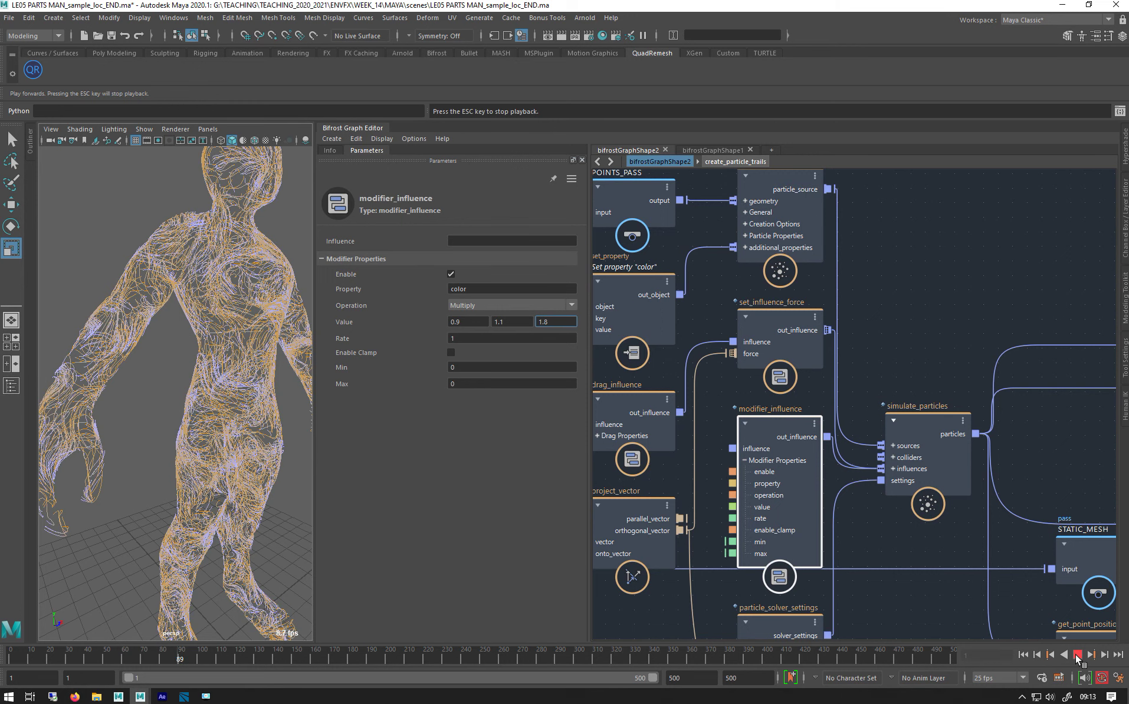
pyautogui.press('Escape')
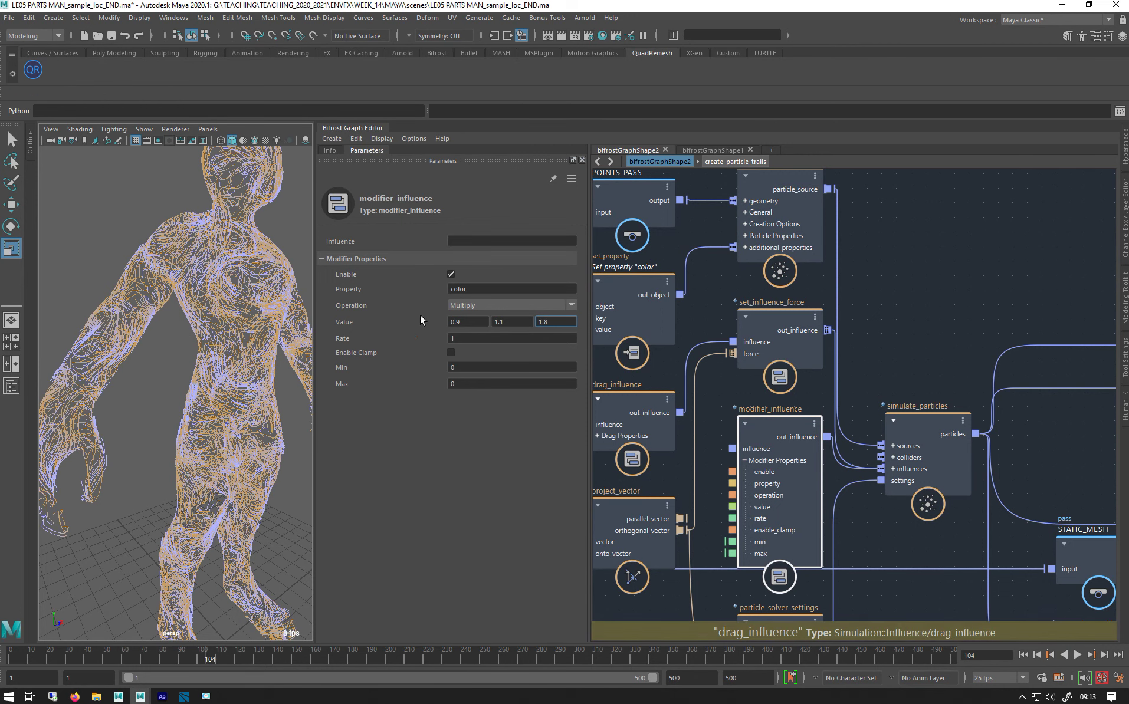
# Set the second and third Value components of modifier_influence to 0.5 and 1.2, and play back the simulation
pyautogui.moveTo(508, 322); pyautogui.dragTo(469, 320)
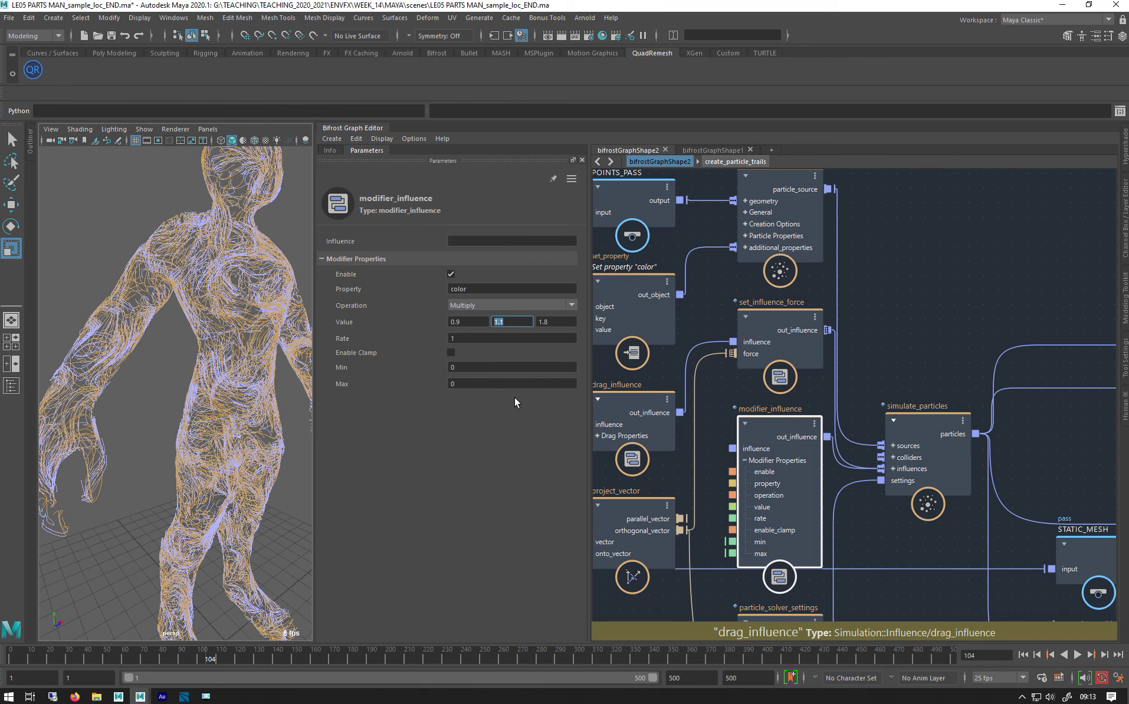
pyautogui.write('.5')
pyautogui.press('Return')
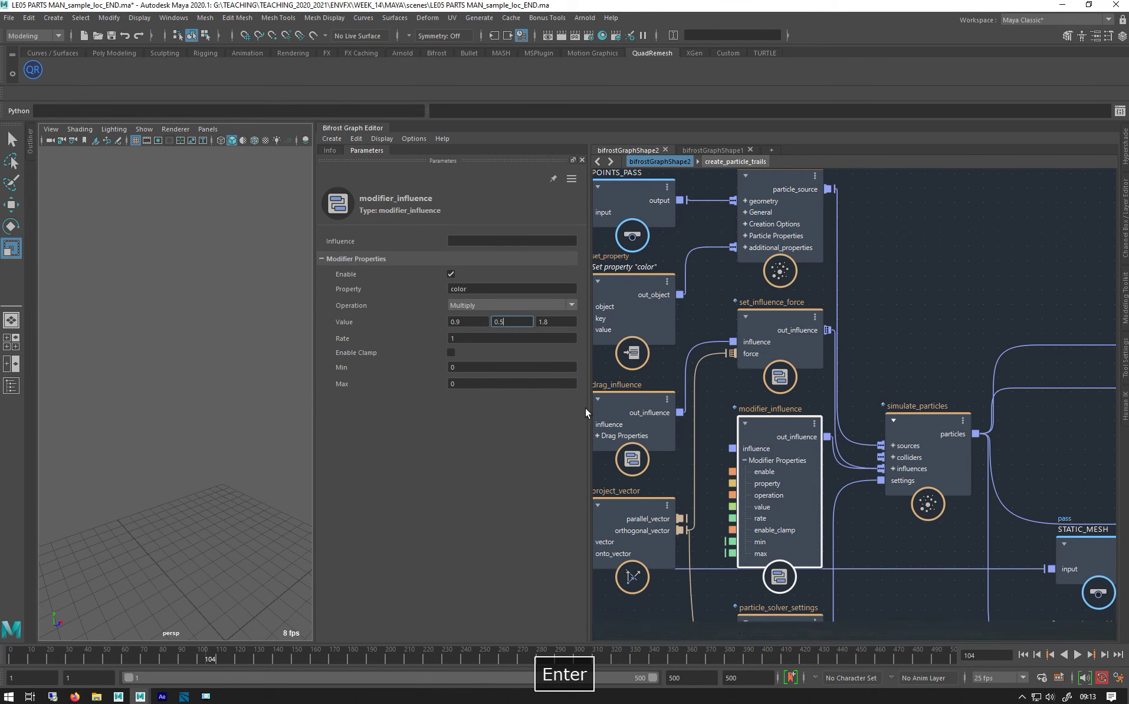
pyautogui.press('Tab')
pyautogui.write('1.2')
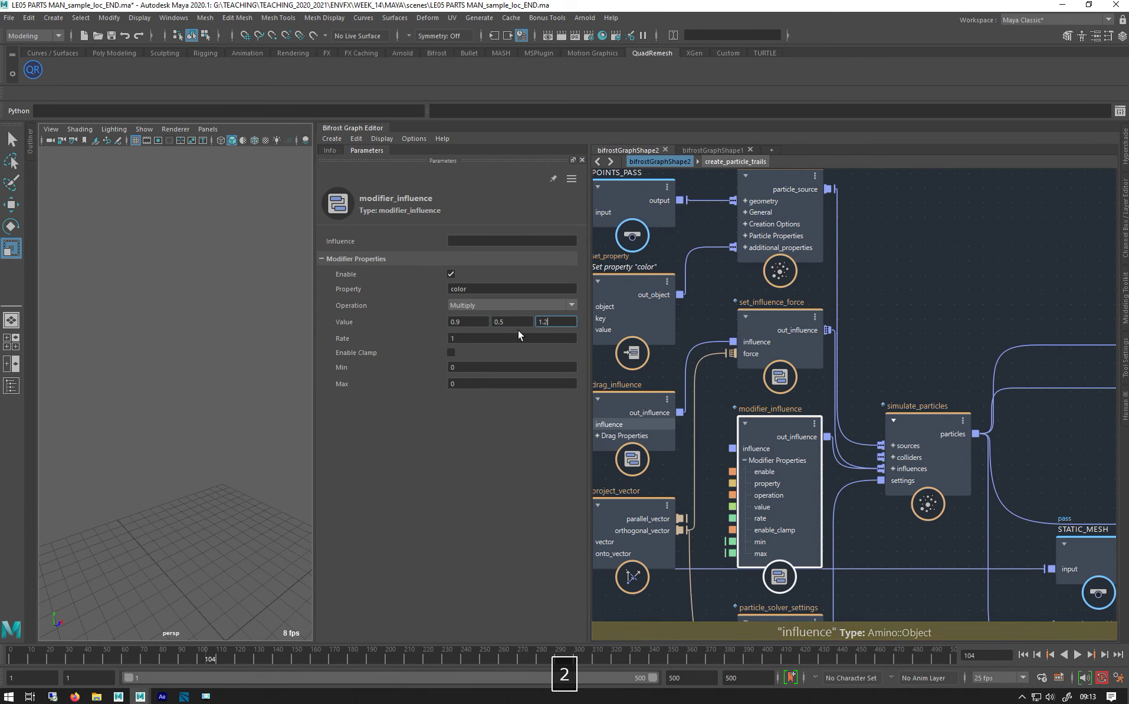
pyautogui.press('Return')
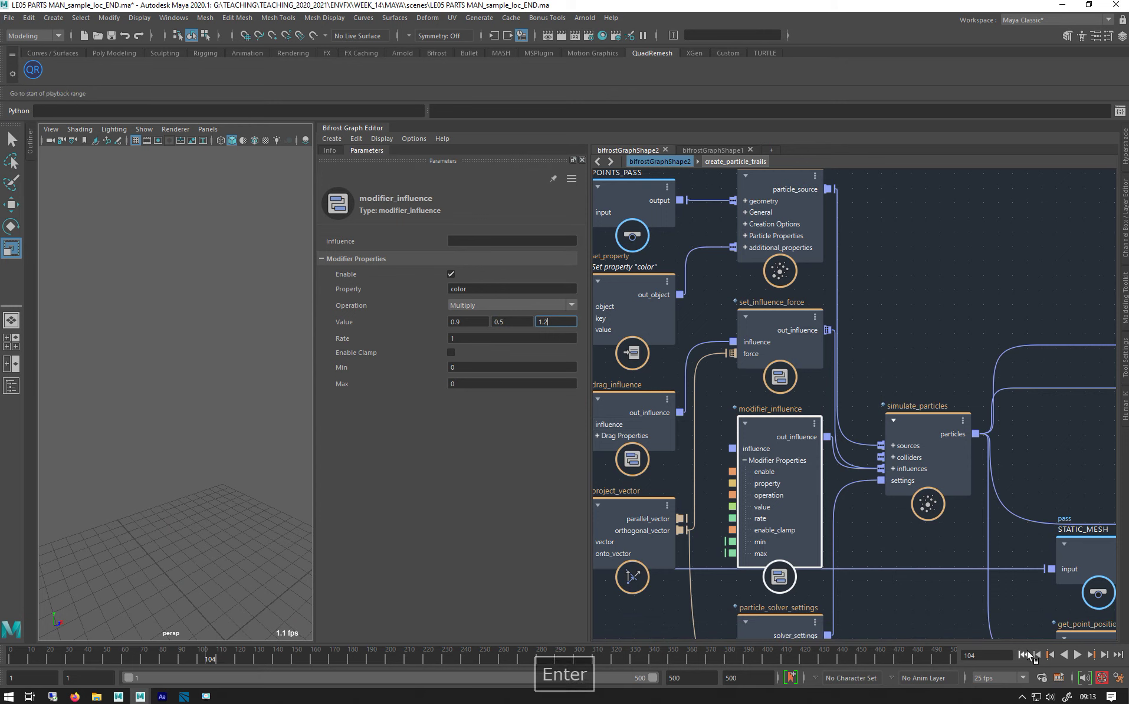
pyautogui.click(1077, 655)
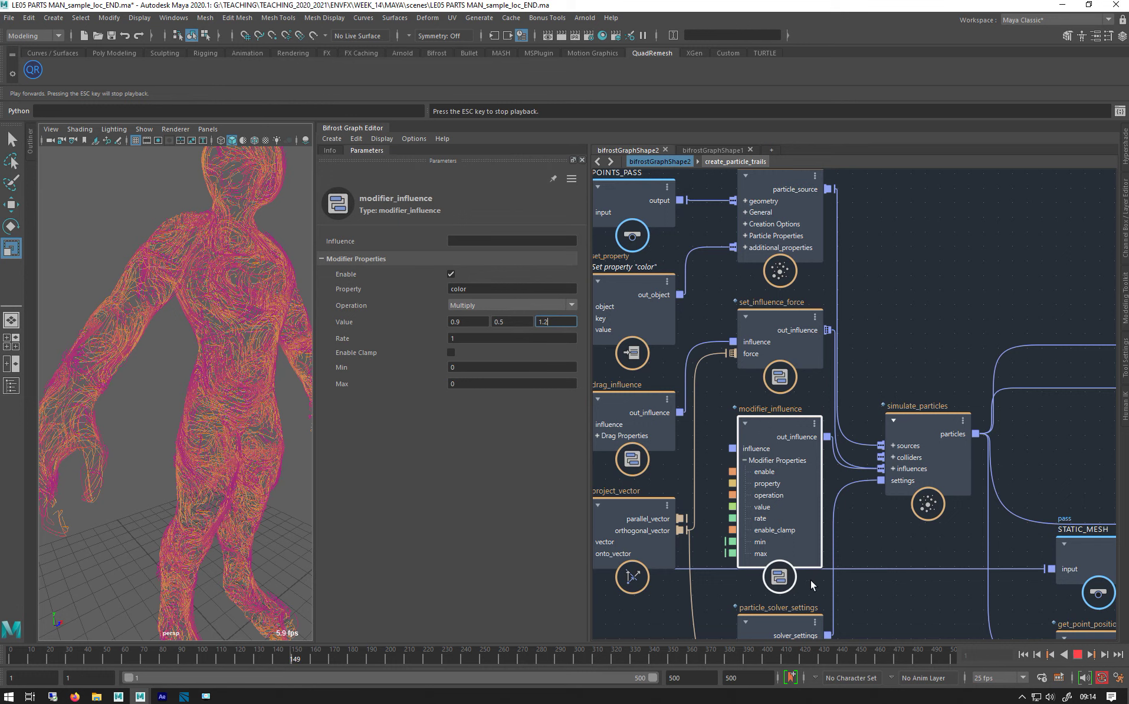
pyautogui.click(1076, 658)
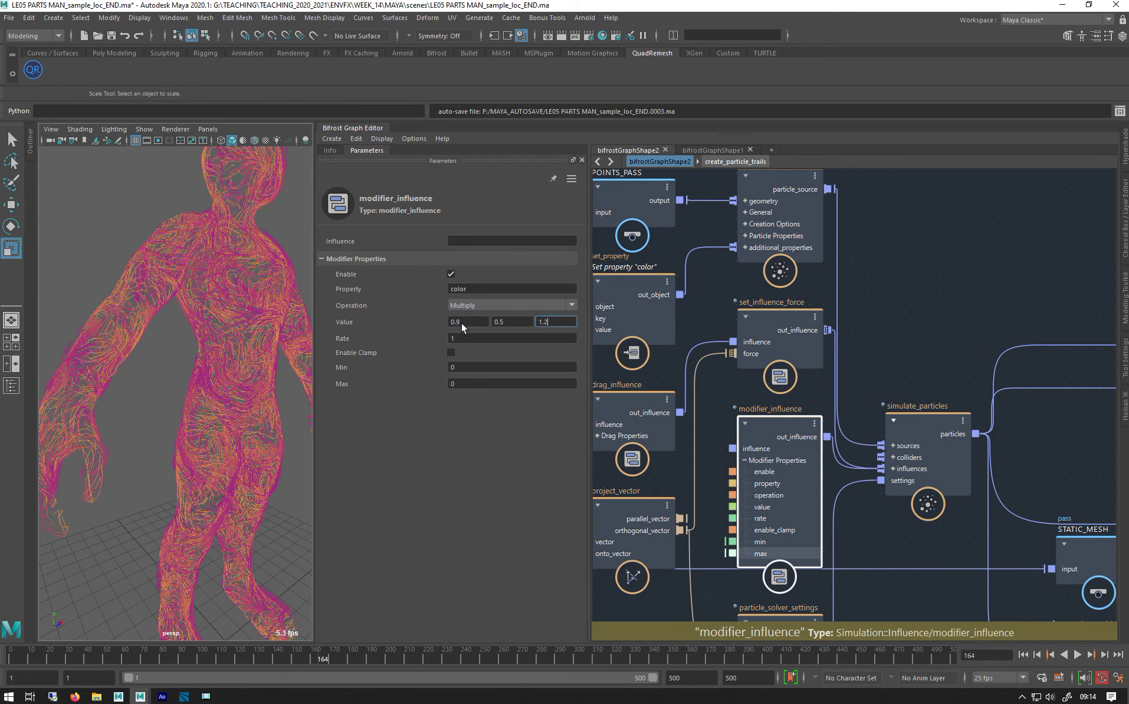
# Set the first Value component of modifier_influence to 0.5 and replay the simulation from the first frame
pyautogui.moveTo(463, 324); pyautogui.dragTo(409, 322)
pyautogui.write('.5')
pyautogui.press('Return')
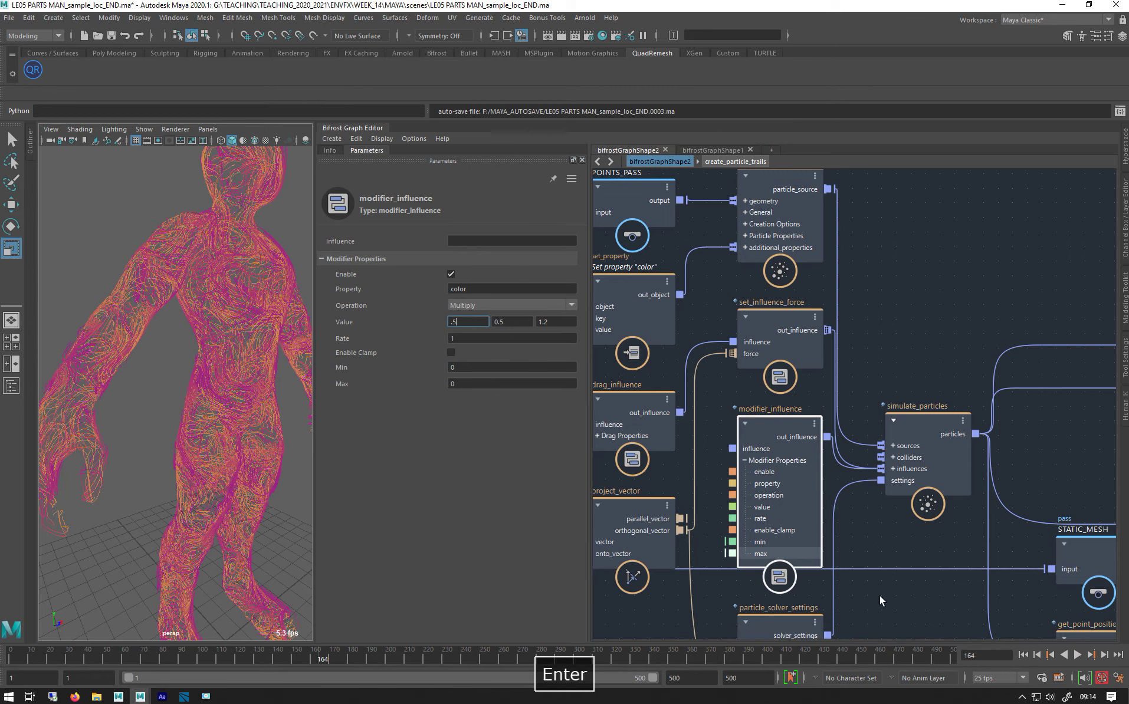
pyautogui.click(1024, 655)
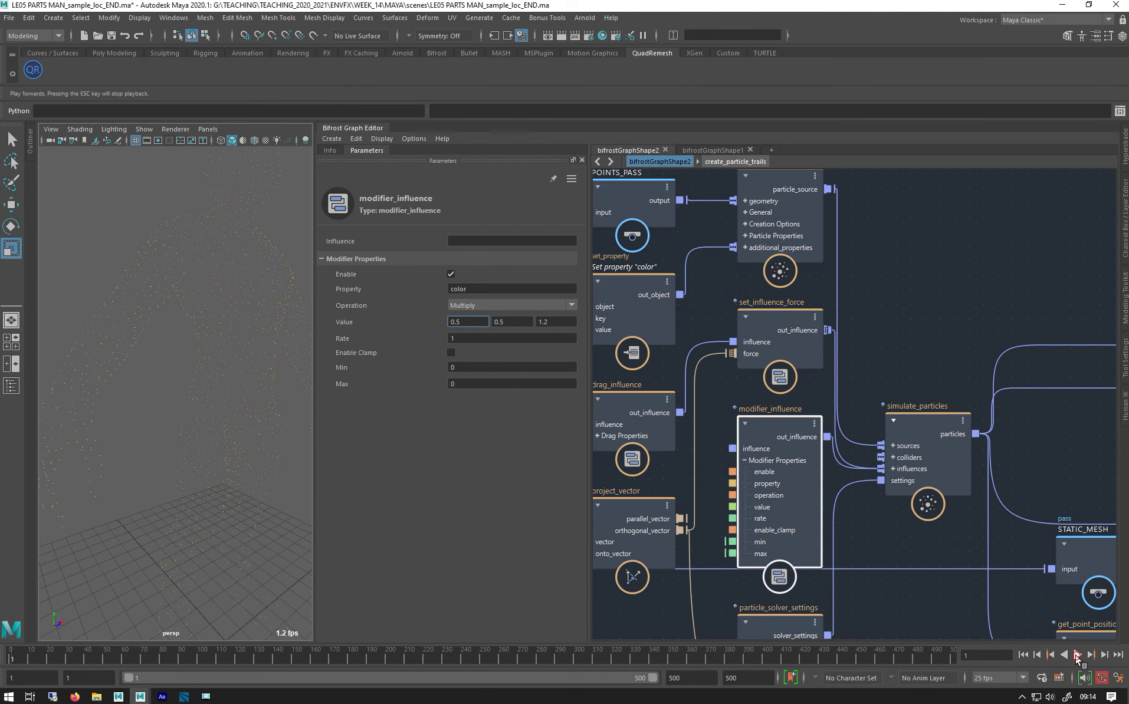
pyautogui.click(1076, 655)
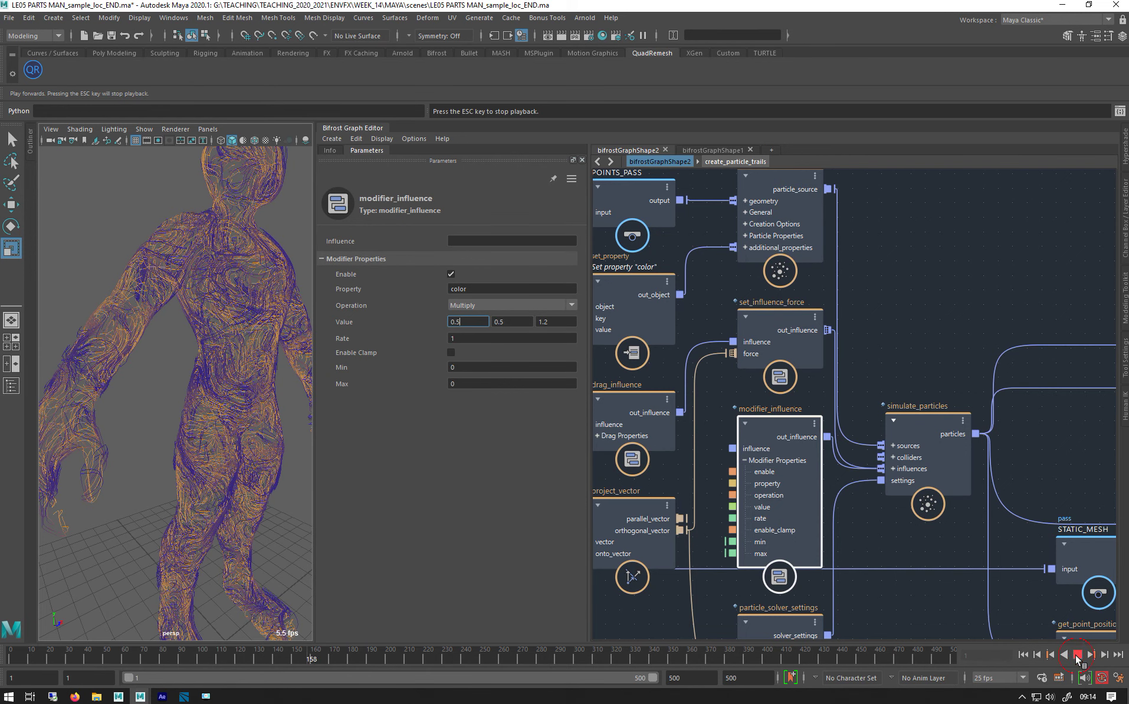
pyautogui.click(1077, 659)
# Move the create_particle_trails node closer to simulate_particles, placing it above and slightly beyond that node
pyautogui.click(162, 224)
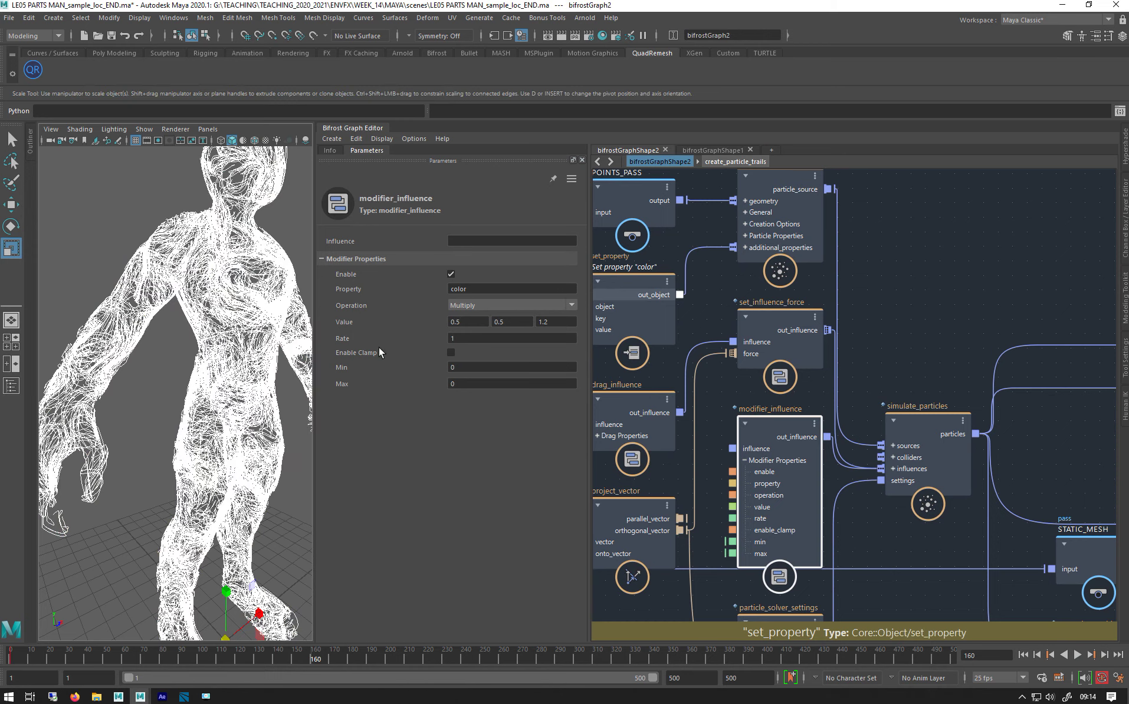
pyautogui.keyDown('alt'); pyautogui.moveTo(977, 346); pyautogui.dragTo(660, 225, button='middle'); pyautogui.keyUp('alt')
pyautogui.scroll(-1, 753, 365)
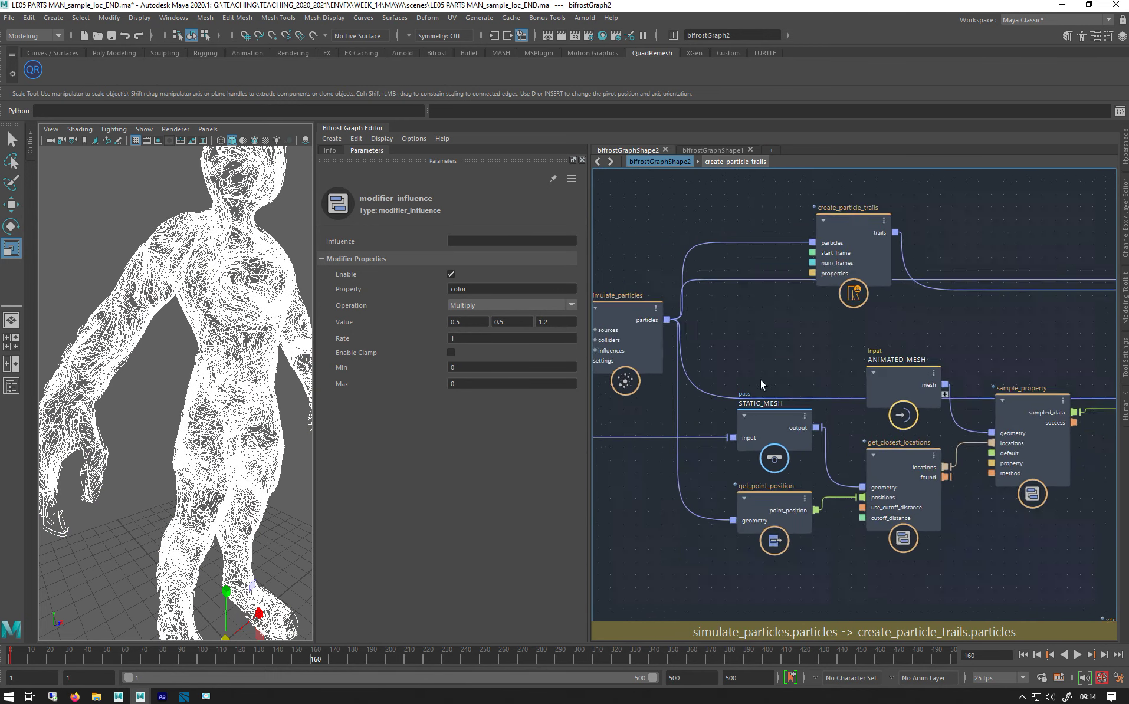
pyautogui.scroll(-1, 760, 384)
pyautogui.moveTo(790, 293); pyautogui.dragTo(873, 333, button='middle')
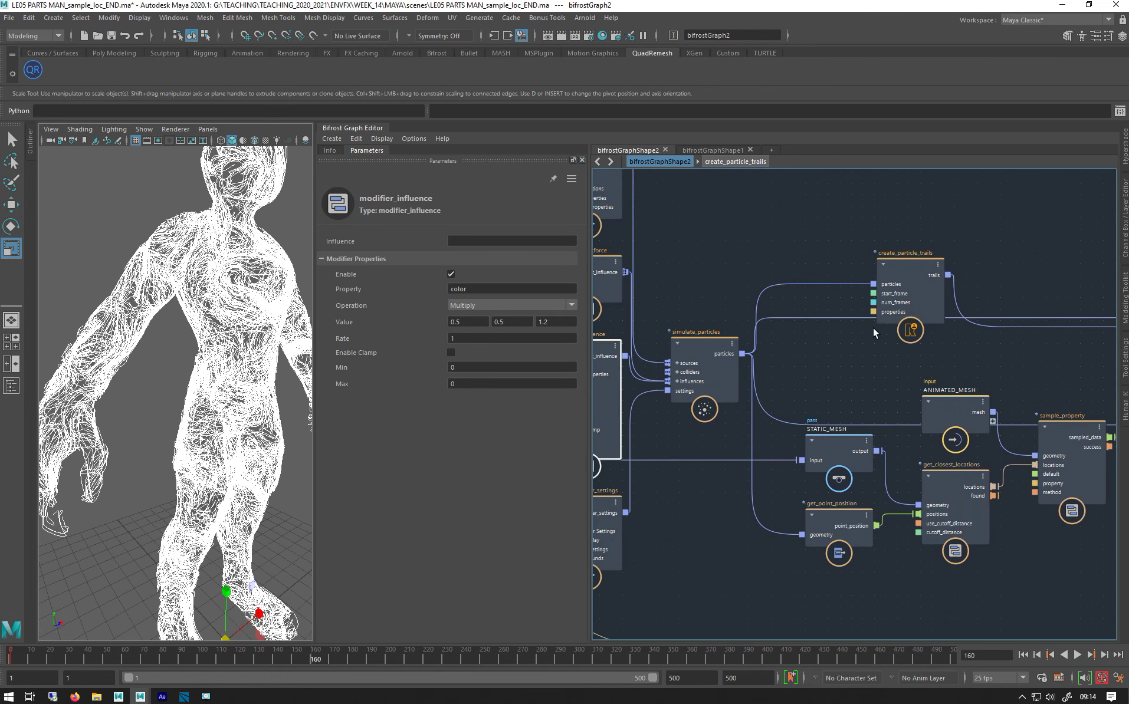
pyautogui.moveTo(885, 293); pyautogui.dragTo(763, 252)
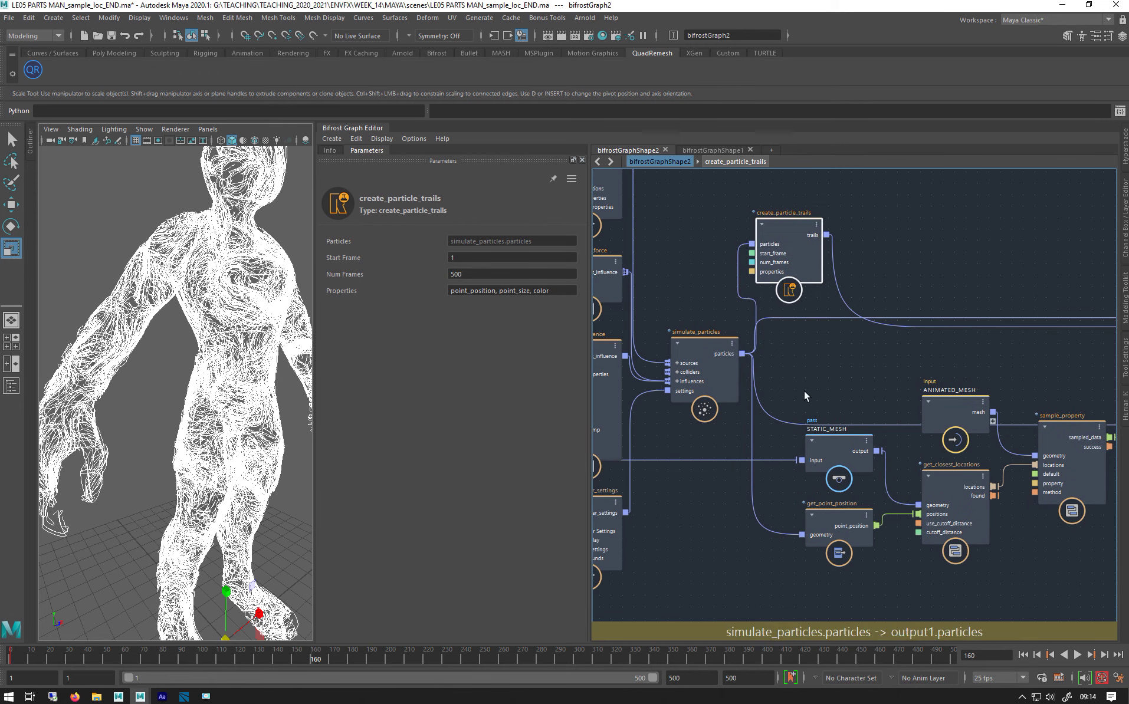
# Disconnect simulate_particles from get_point_position's geometry input and connect the trails output of create_particle_trails there instead
pyautogui.moveTo(815, 387); pyautogui.dragTo(761, 320, button='middle')
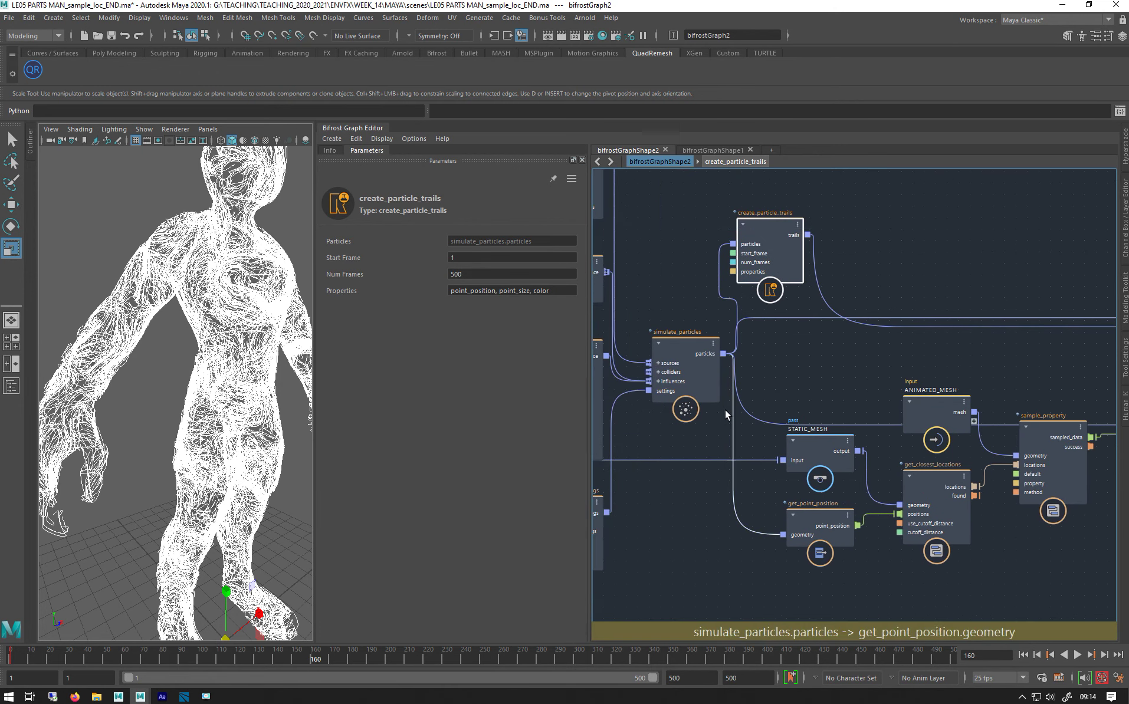
pyautogui.click(733, 403)
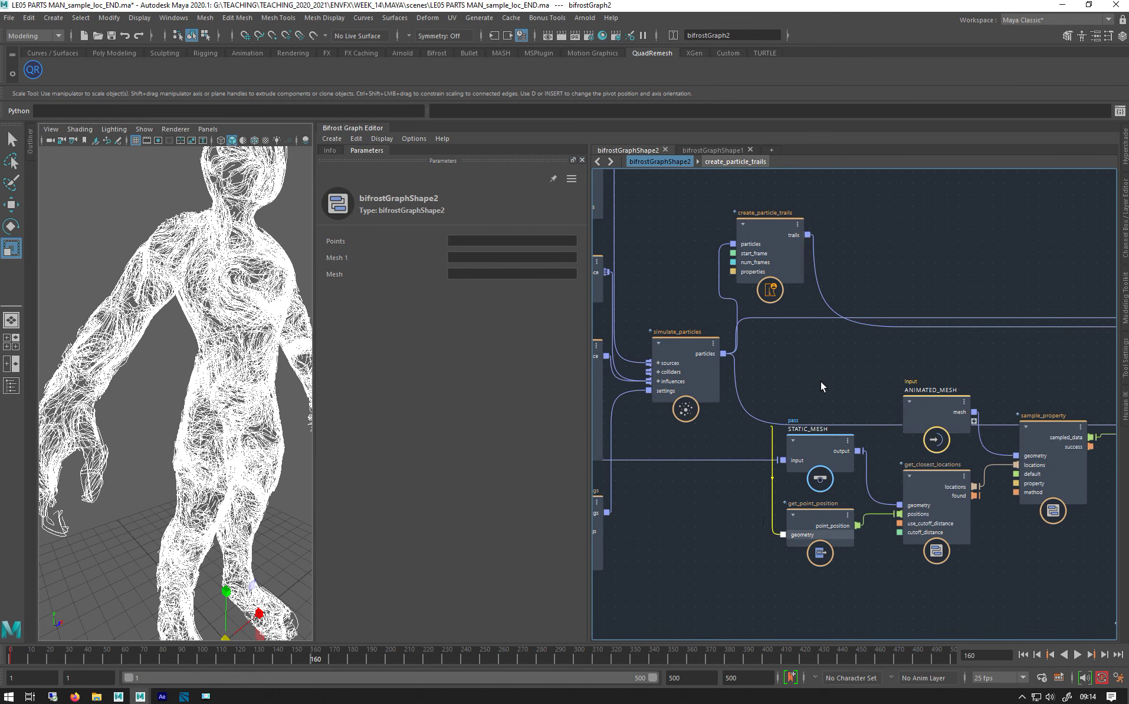
pyautogui.moveTo(820, 381); pyautogui.dragTo(808, 232)
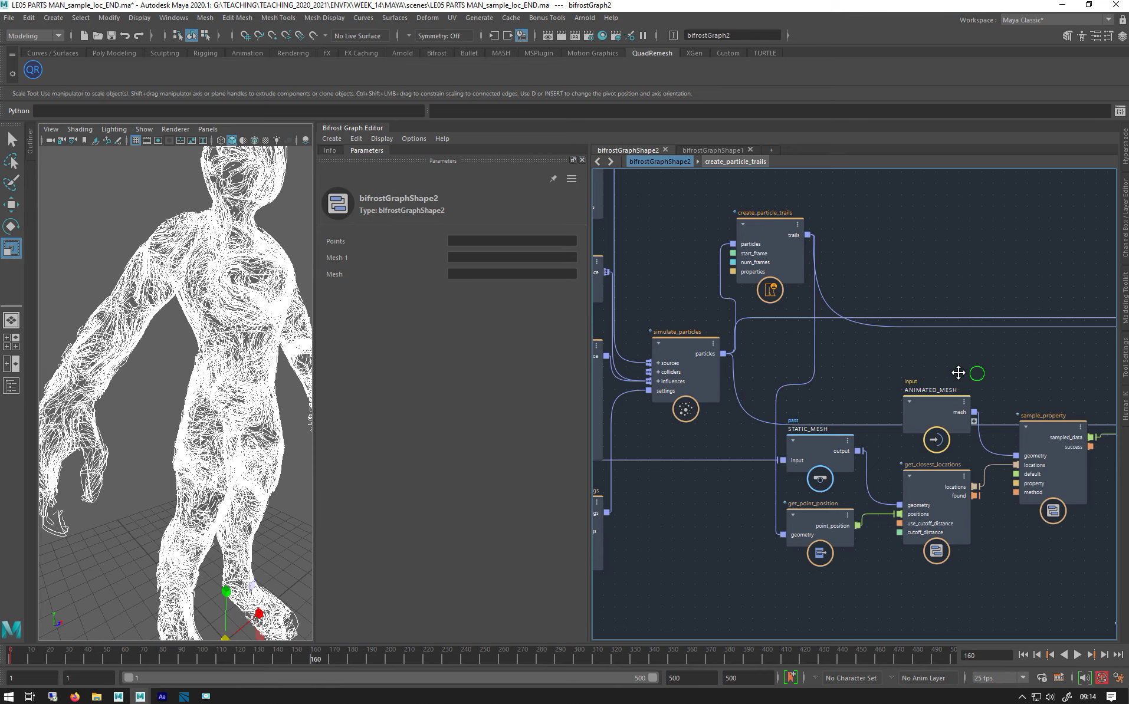
# Reposition the set_point_position node and replace its simulate_particles geometry input with the trails output of create_particle_trails
pyautogui.moveTo(957, 373); pyautogui.dragTo(705, 369, button='middle')
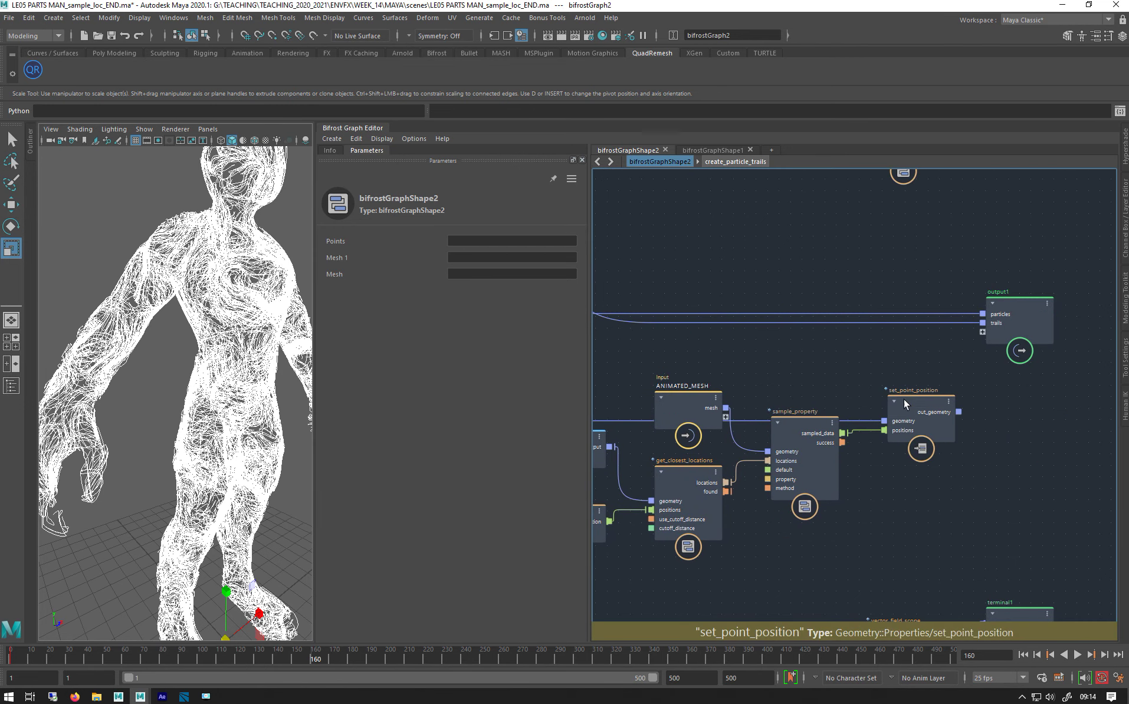
pyautogui.moveTo(904, 399); pyautogui.dragTo(893, 349)
pyautogui.moveTo(760, 388); pyautogui.dragTo(939, 461, button='middle')
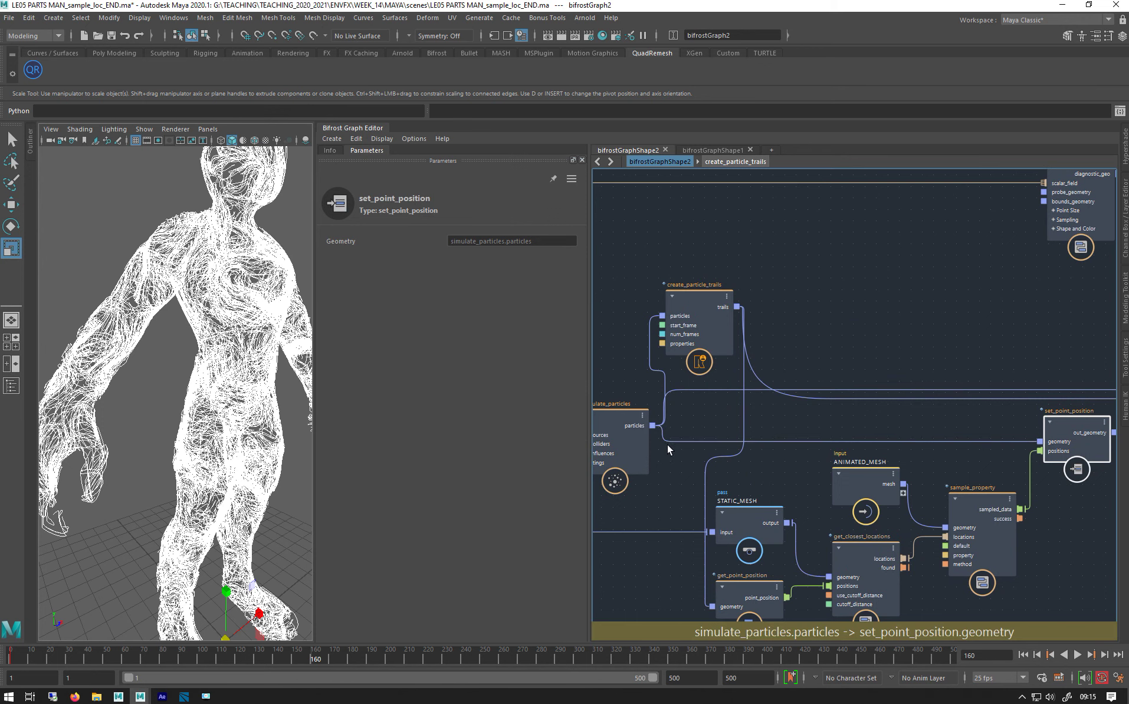
pyautogui.moveTo(664, 442); pyautogui.dragTo(737, 307)
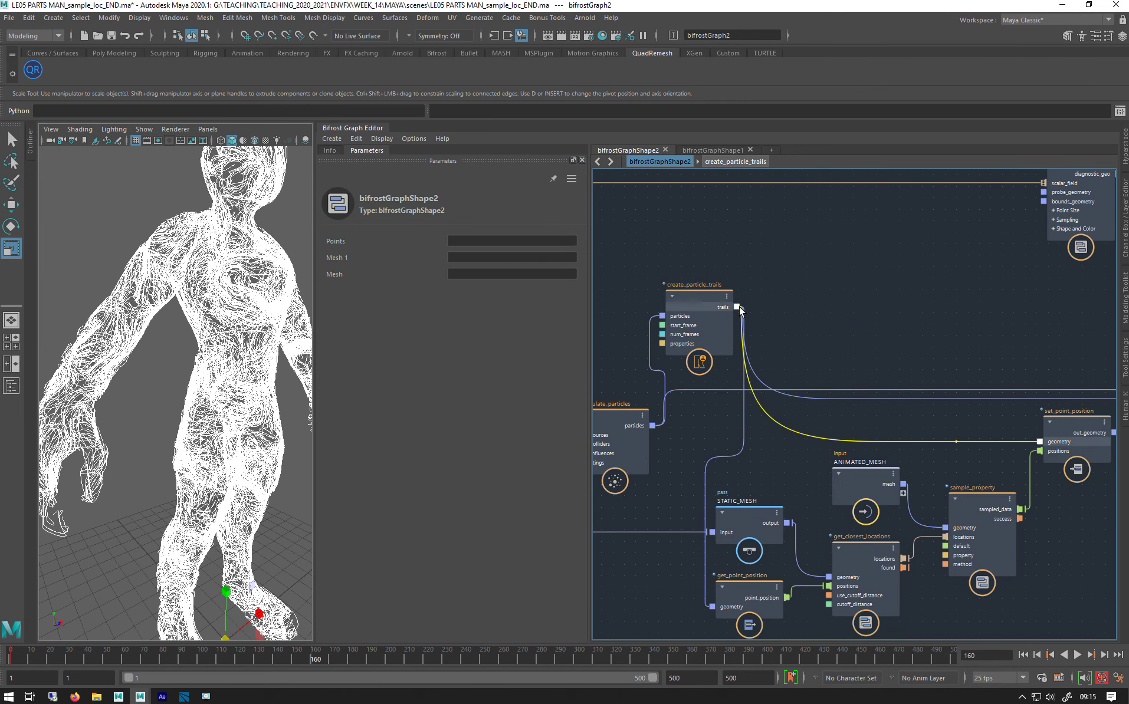
# Connect set_point_position's out_geometry to the trails input of output1 and, at the first frame, disconnect output1's particles input
pyautogui.moveTo(934, 422); pyautogui.dragTo(796, 403, button='middle')
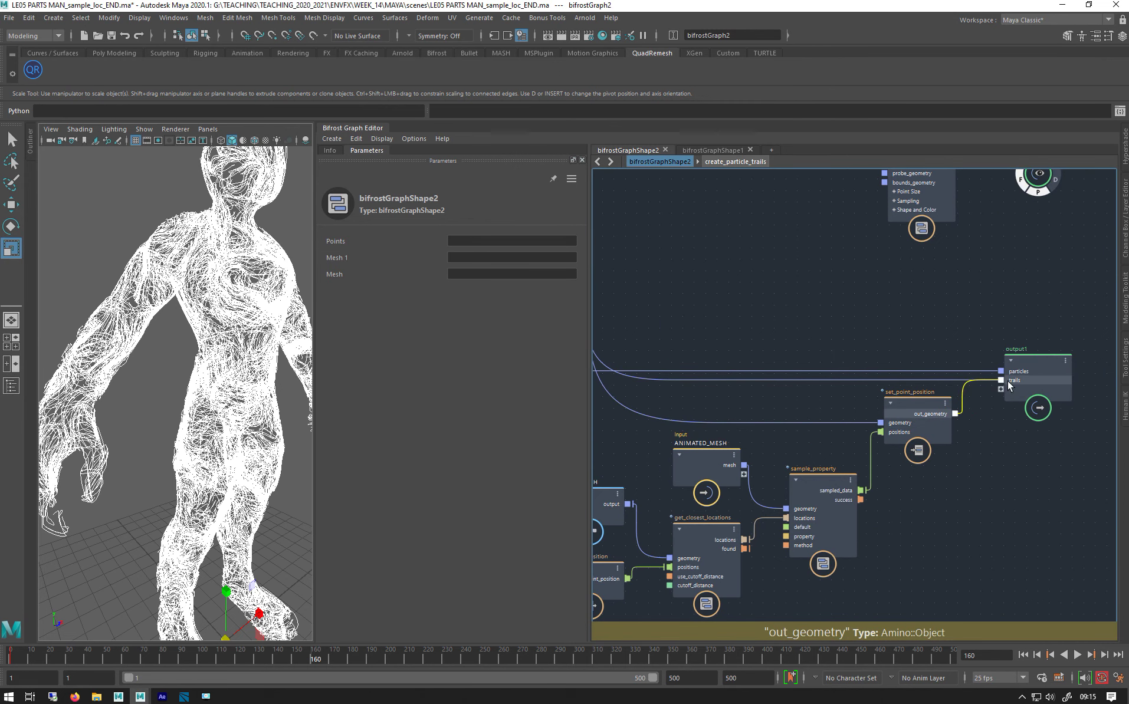
pyautogui.moveTo(1007, 380); pyautogui.dragTo(1008, 379)
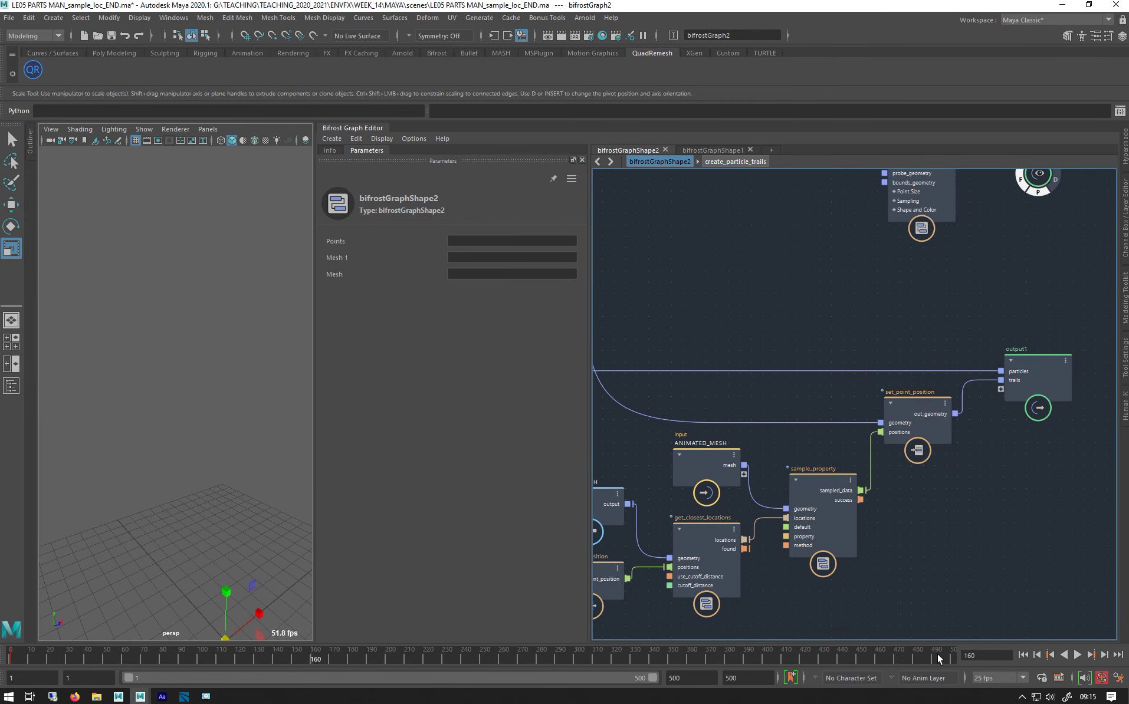
pyautogui.click(1022, 654)
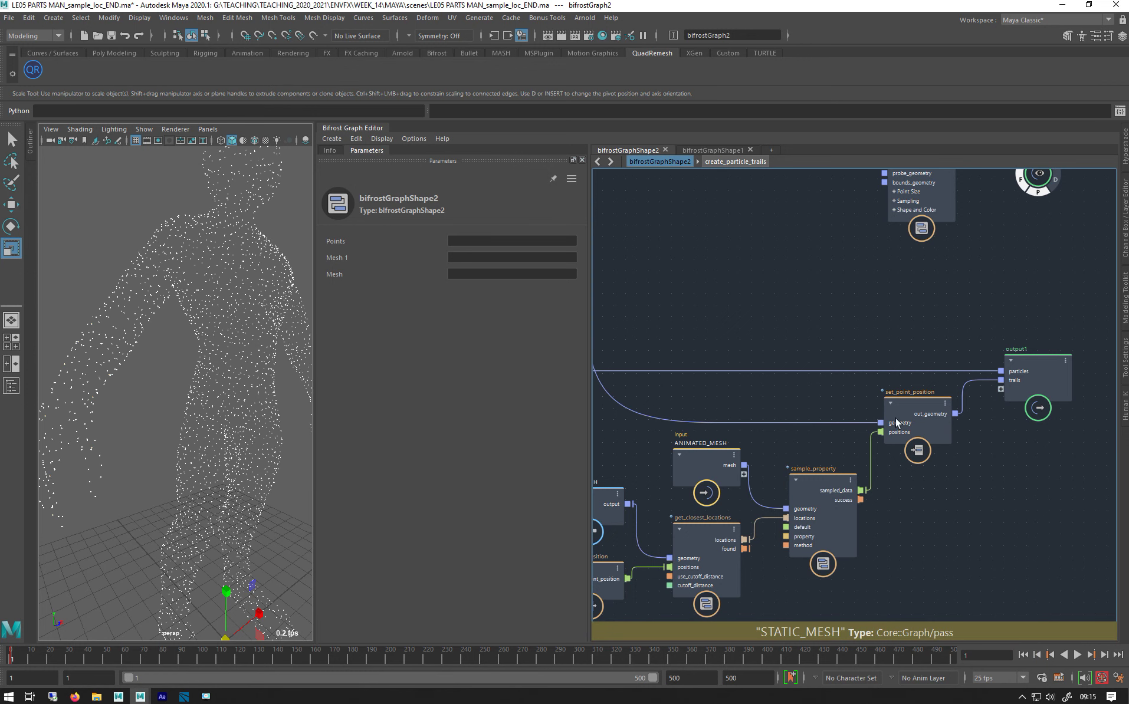
pyautogui.moveTo(968, 371); pyautogui.dragTo(796, 383)
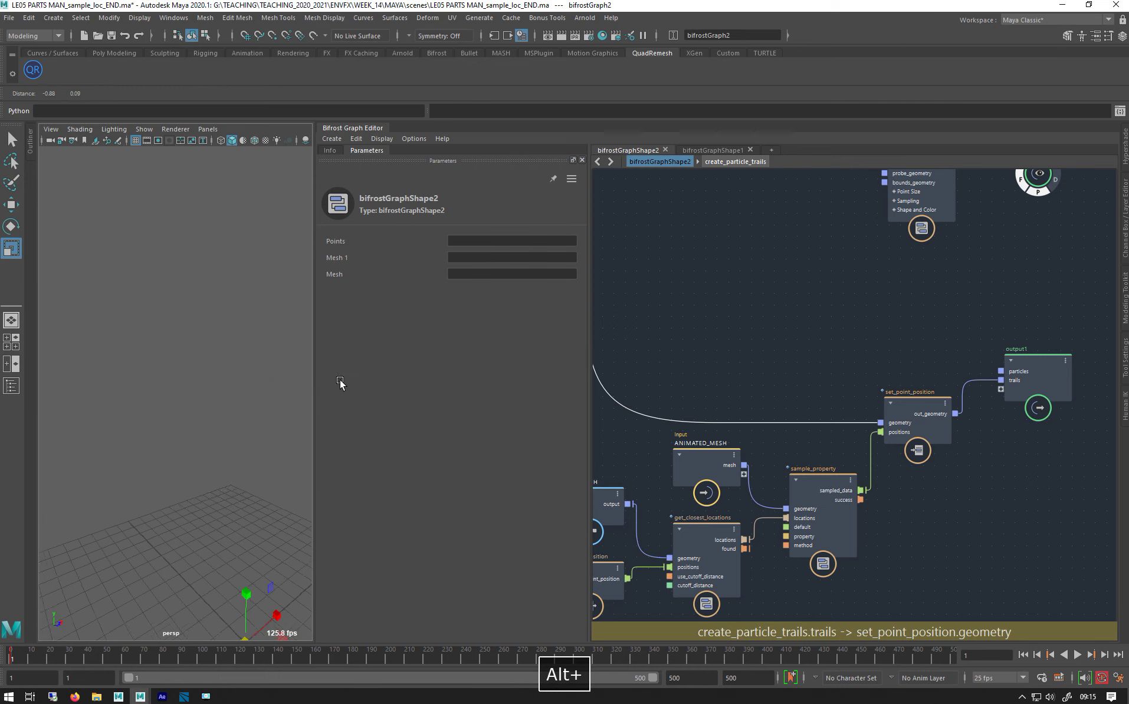
# Play the simulation with nothing selected, stop it, and inspect the colored trails on the animated character from several angles
pyautogui.keyDown('alt'); pyautogui.moveTo(207, 387); pyautogui.dragTo(215, 443); pyautogui.keyUp('alt')
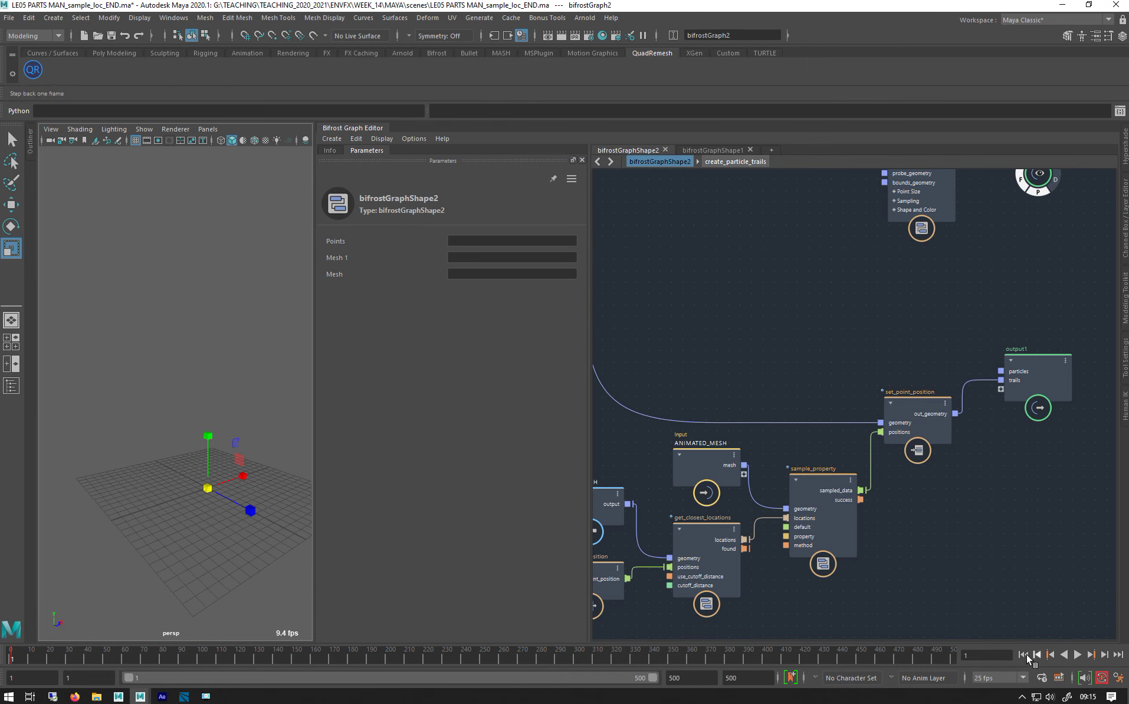
pyautogui.click(1078, 655)
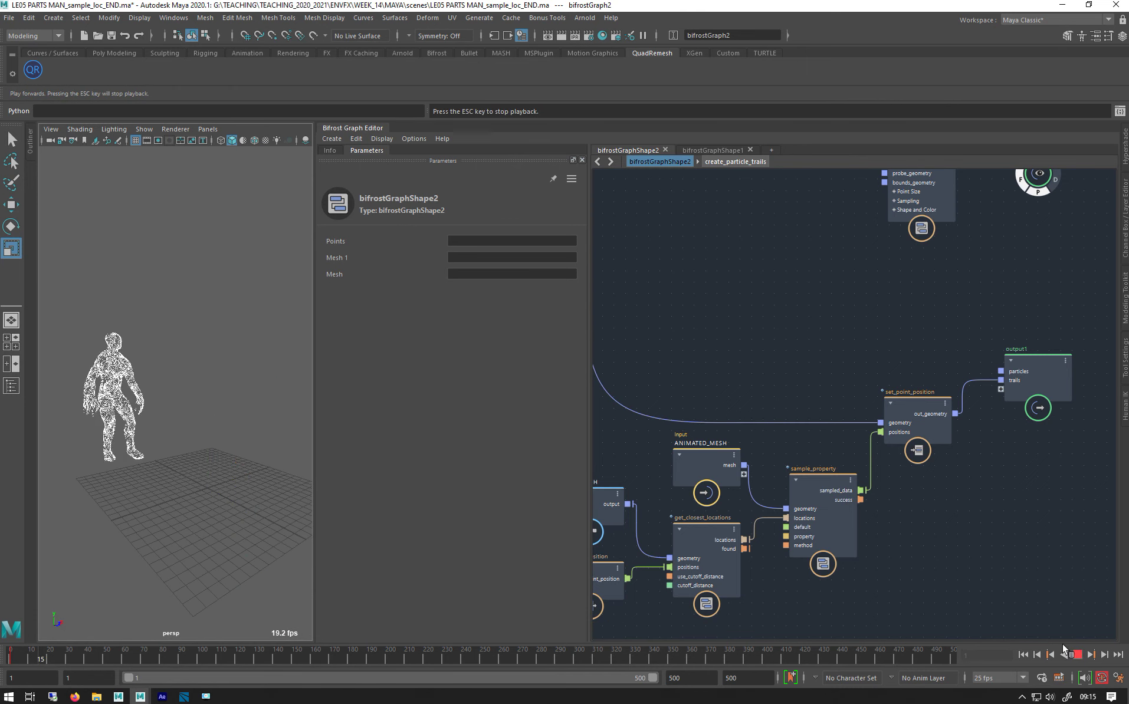
pyautogui.keyDown('alt'); pyautogui.moveTo(182, 394); pyautogui.dragTo(400, 501, button='right'); pyautogui.keyUp('alt')
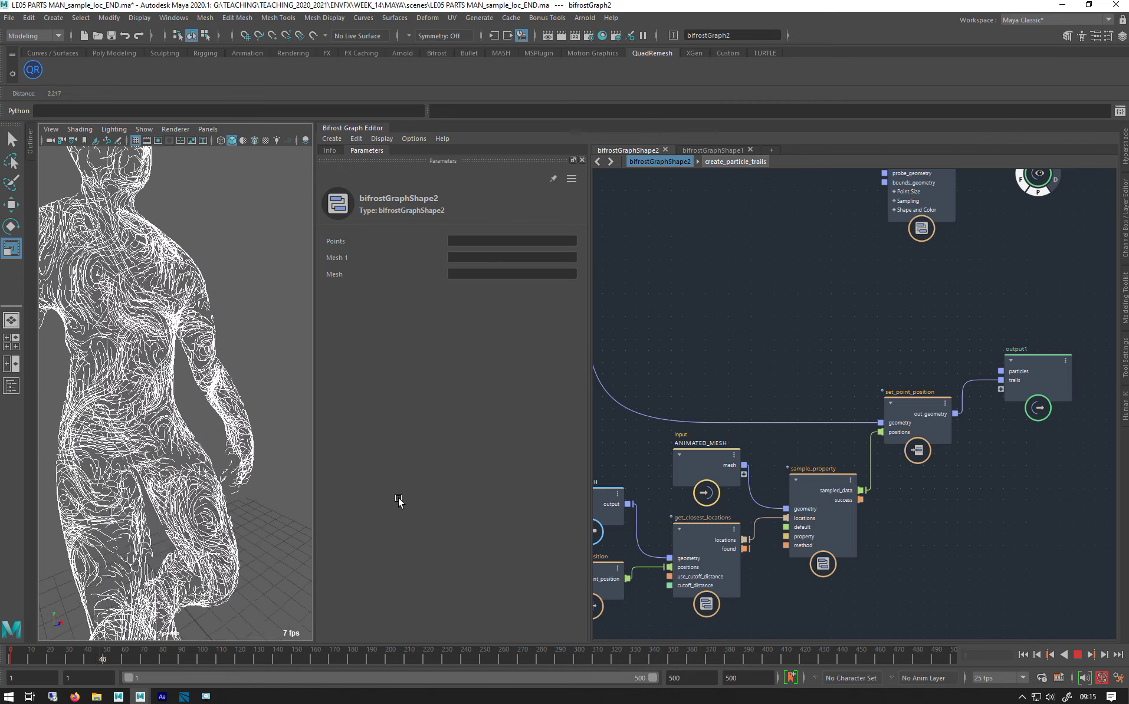
pyautogui.click(68, 389)
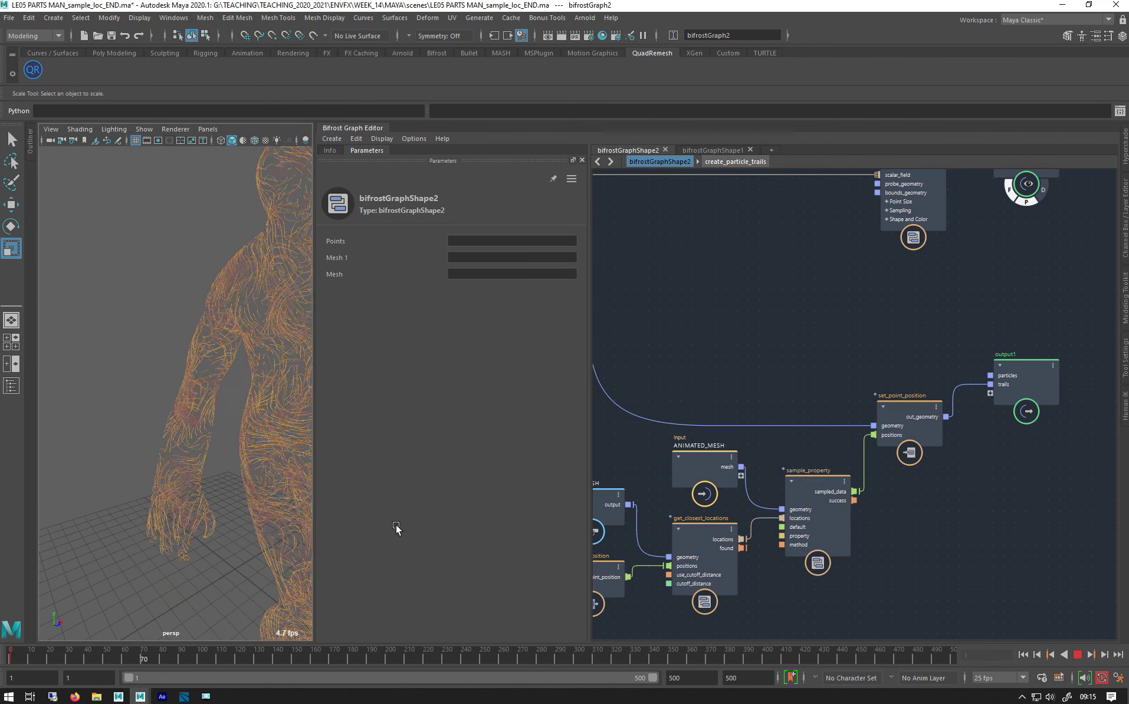
pyautogui.press('[')
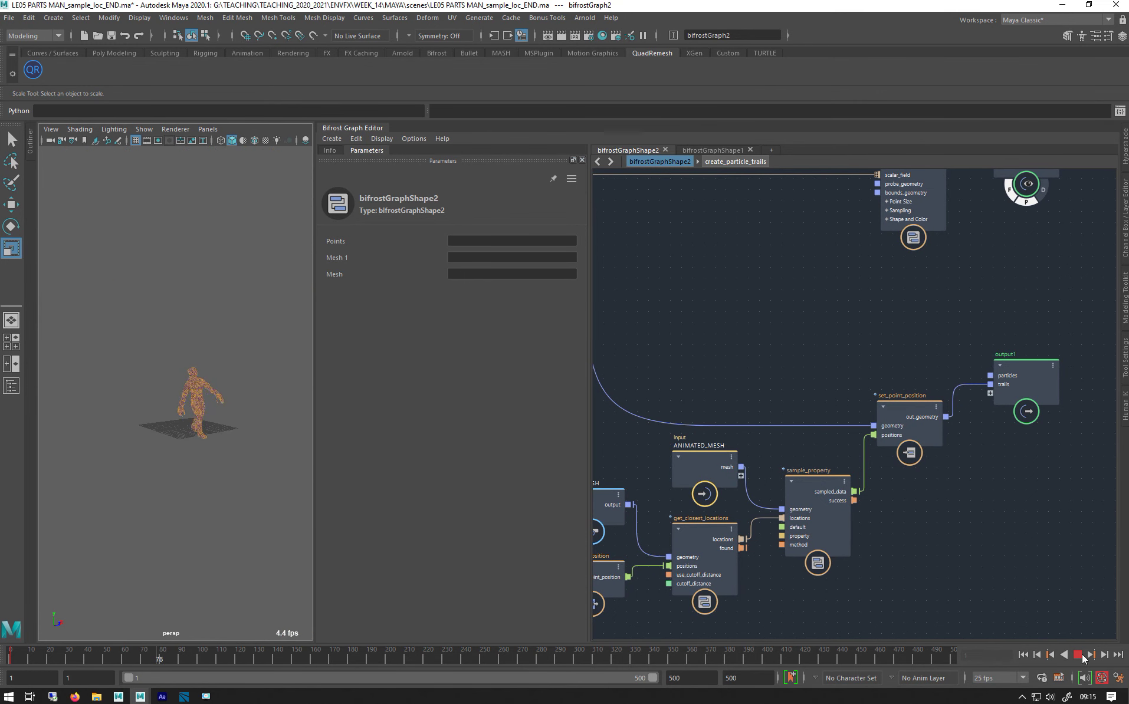
pyautogui.click(1078, 654)
pyautogui.keyDown('alt'); pyautogui.moveTo(234, 416); pyautogui.dragTo(183, 417); pyautogui.keyUp('alt')
pyautogui.keyDown('alt'); pyautogui.moveTo(183, 417); pyautogui.dragTo(254, 461, button='right'); pyautogui.keyUp('alt')
pyautogui.keyDown('alt'); pyautogui.moveTo(183, 438); pyautogui.dragTo(102, 419, button='middle'); pyautogui.keyUp('alt')
pyautogui.keyDown('alt'); pyautogui.moveTo(176, 425); pyautogui.dragTo(112, 413, button='right'); pyautogui.keyUp('alt')
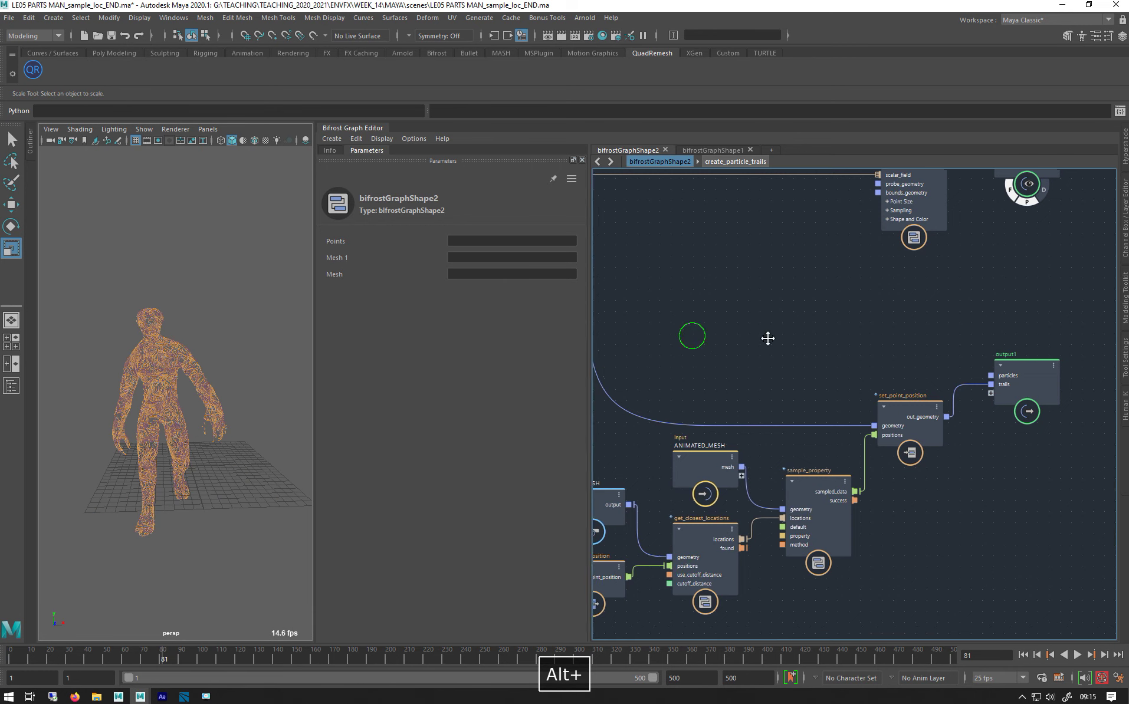
# Move the create_particle_trails node further away from simulate_particles to tidy the trail connections
pyautogui.keyDown('alt'); pyautogui.moveTo(766, 335); pyautogui.dragTo(984, 317, button='middle'); pyautogui.keyUp('alt')
pyautogui.keyDown('alt'); pyautogui.moveTo(797, 379); pyautogui.dragTo(755, 383, button='middle'); pyautogui.keyUp('alt')
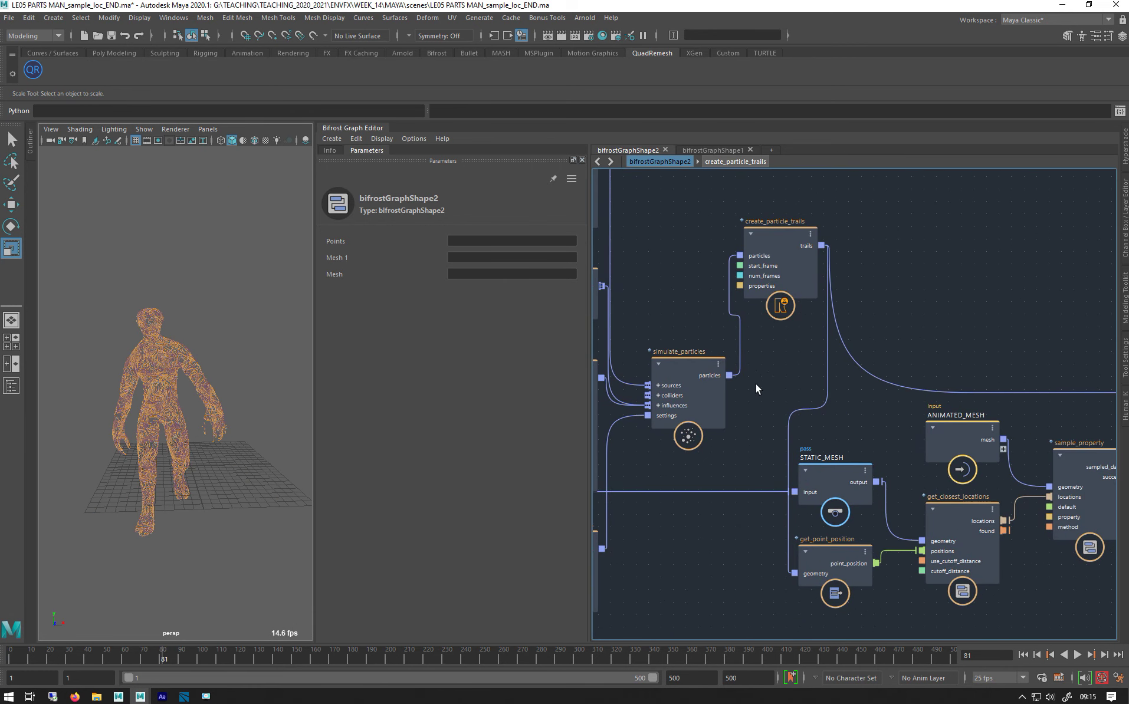
pyautogui.moveTo(767, 282); pyautogui.dragTo(829, 286)
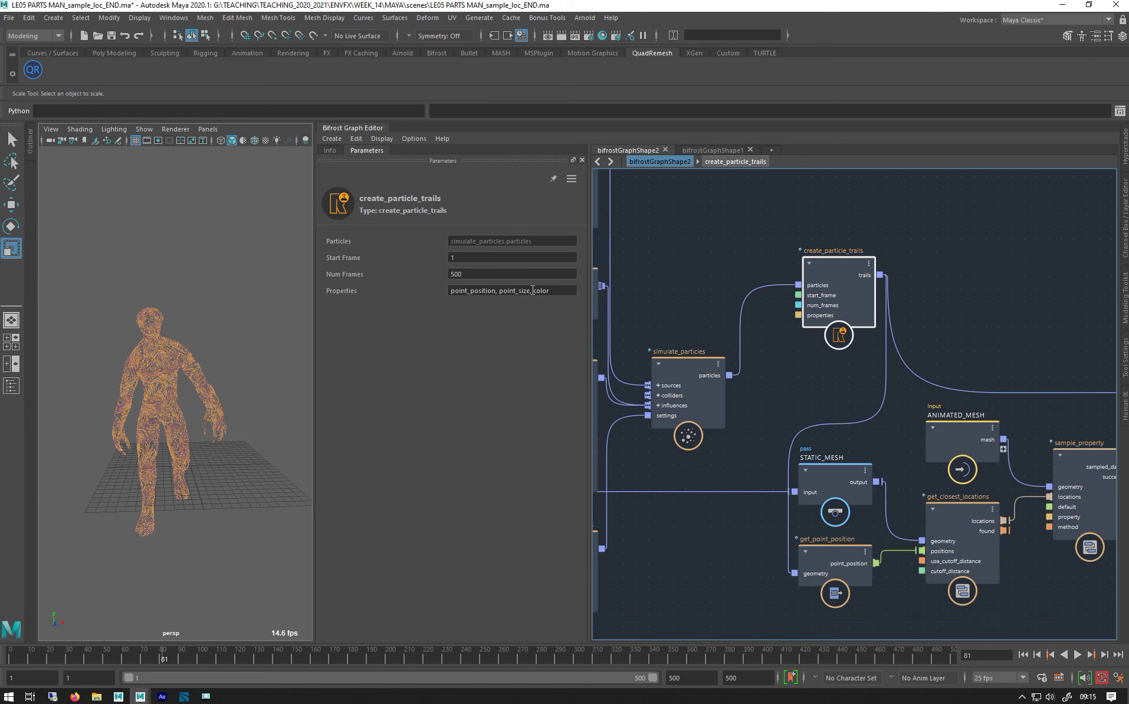
# Review the Properties list of create_particle_trails and the parameters of the source_particles node
pyautogui.moveTo(534, 290); pyautogui.dragTo(598, 295)
pyautogui.keyDown('alt'); pyautogui.moveTo(670, 282); pyautogui.dragTo(1079, 432, button='middle'); pyautogui.keyUp('alt')
pyautogui.click(958, 317)
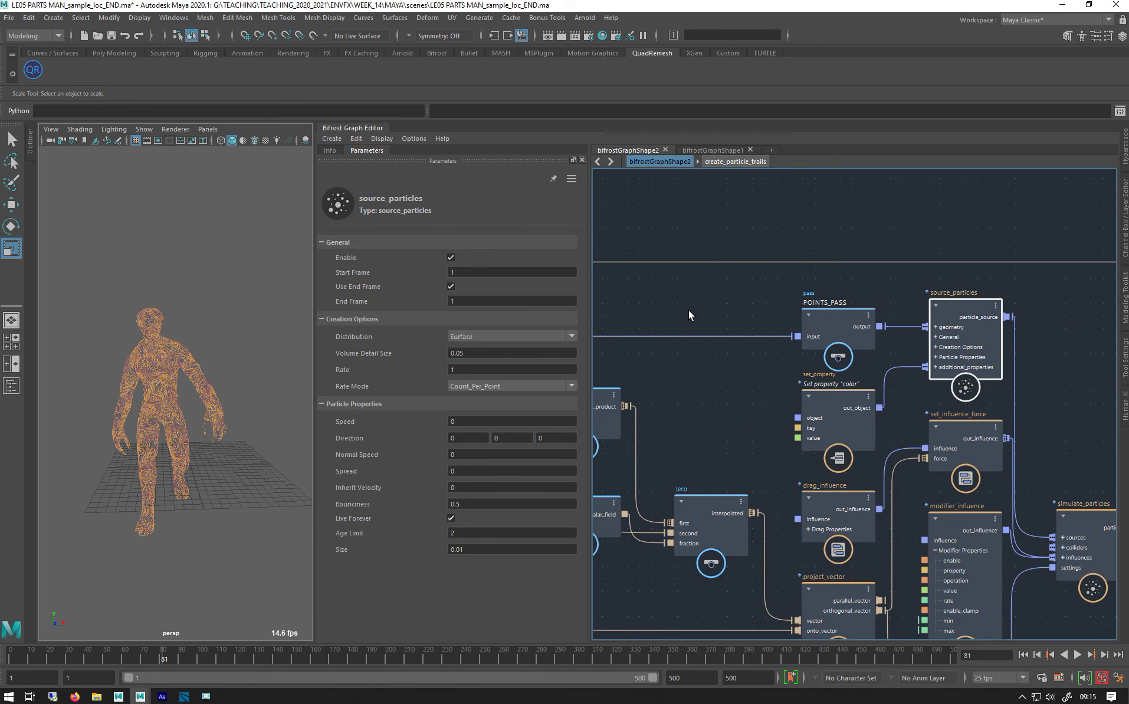
pyautogui.moveTo(1034, 419); pyautogui.dragTo(690, 319, button='middle')
pyautogui.scroll(-1, 689, 318)
pyautogui.moveTo(740, 283); pyautogui.dragTo(683, 330, button='middle')
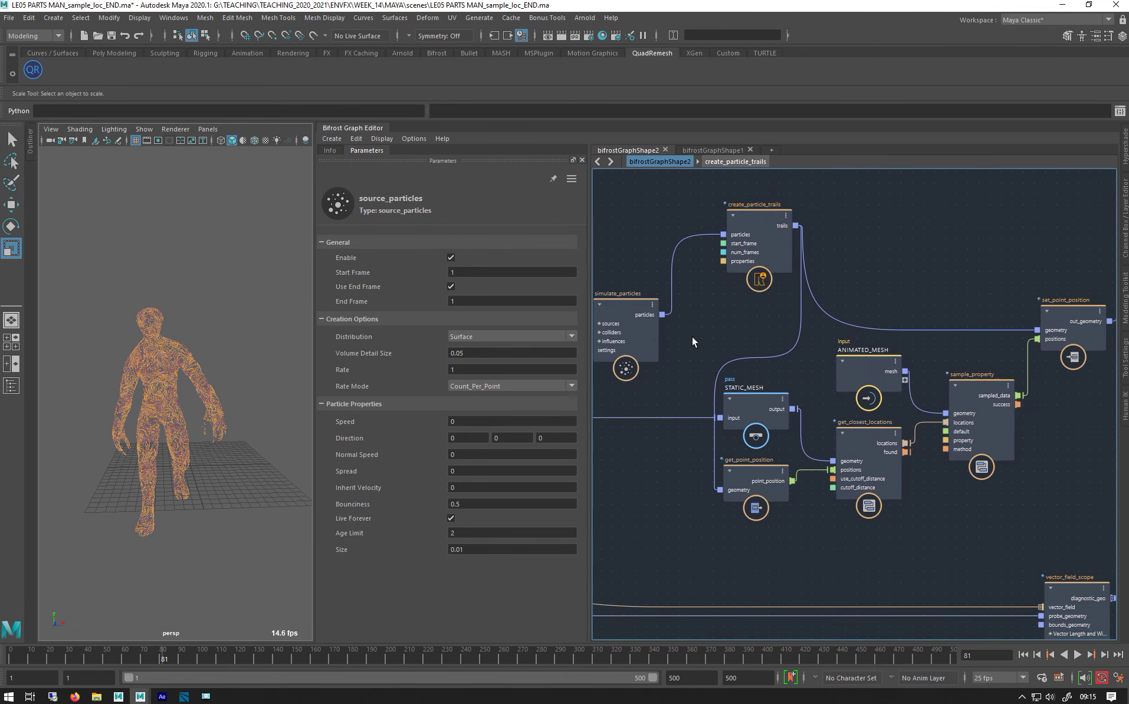
# Tidy the graph by shifting get_point_position below STATIC_MESH and set_point_position above sample_property, and save the scene
pyautogui.moveTo(761, 480); pyautogui.dragTo(838, 323)
pyautogui.moveTo(787, 394); pyautogui.dragTo(734, 496)
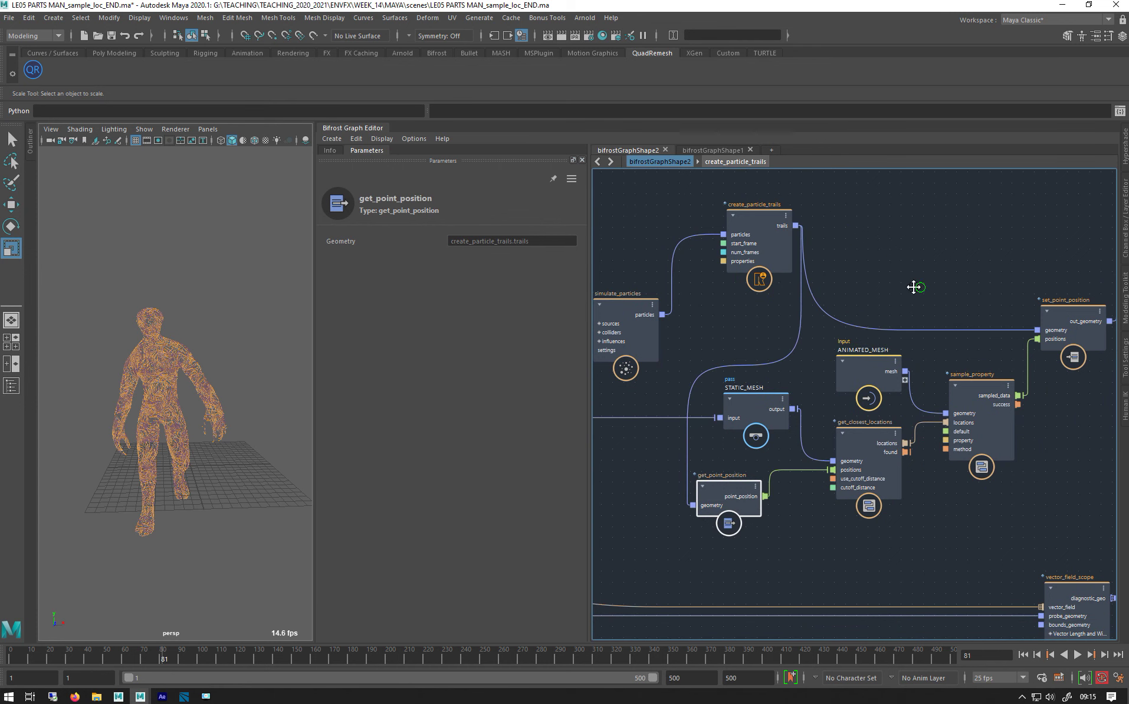
pyautogui.moveTo(912, 285); pyautogui.dragTo(750, 292, button='middle')
pyautogui.moveTo(907, 329); pyautogui.dragTo(890, 277)
pyautogui.moveTo(755, 324); pyautogui.dragTo(838, 358, button='middle')
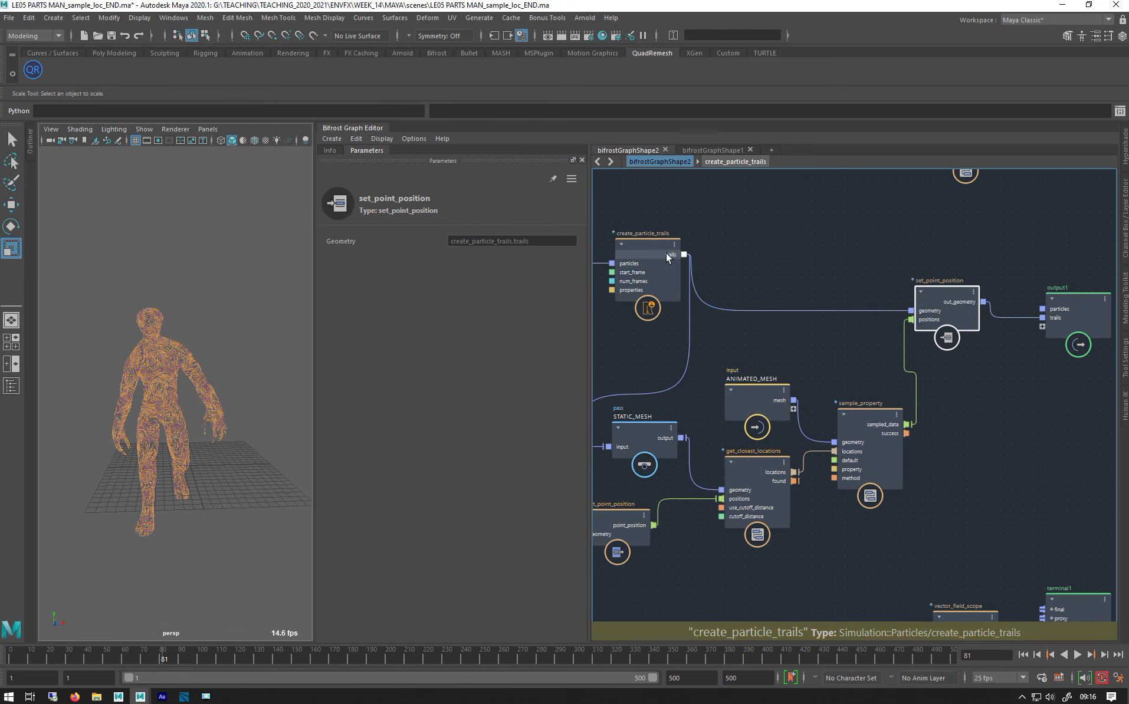
pyautogui.hotkey('ctrl', 's')
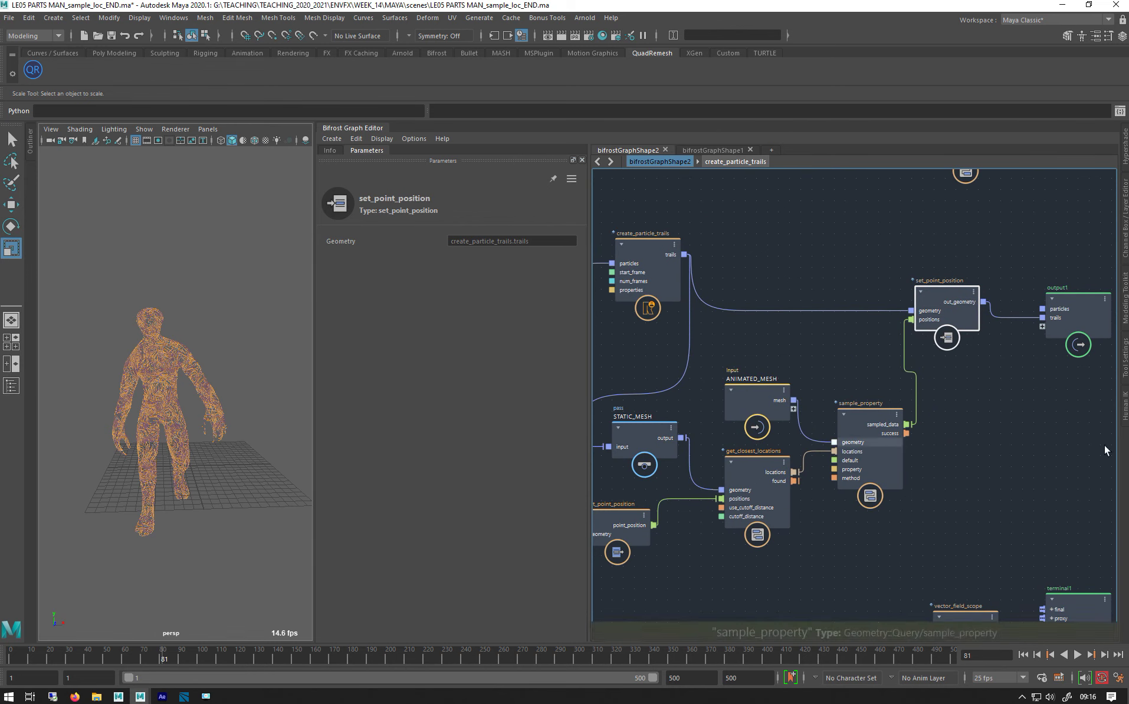